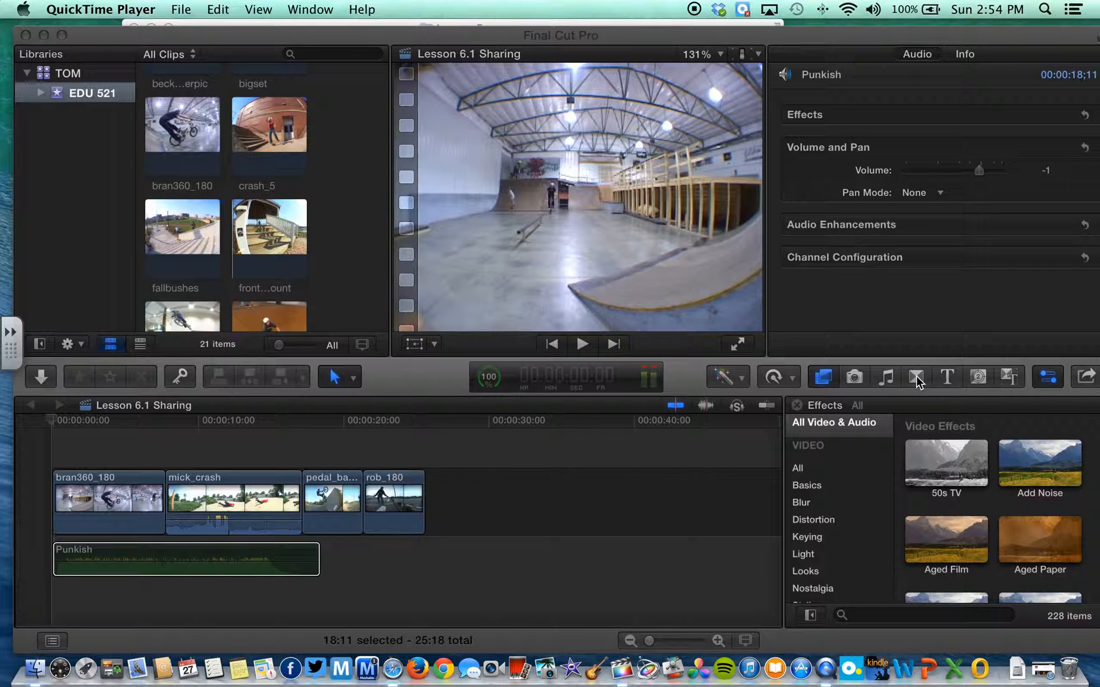
Show the available transitions and examine the ones in the Blurs category.
{"action": "left_click", "coordinate": [916, 377]}
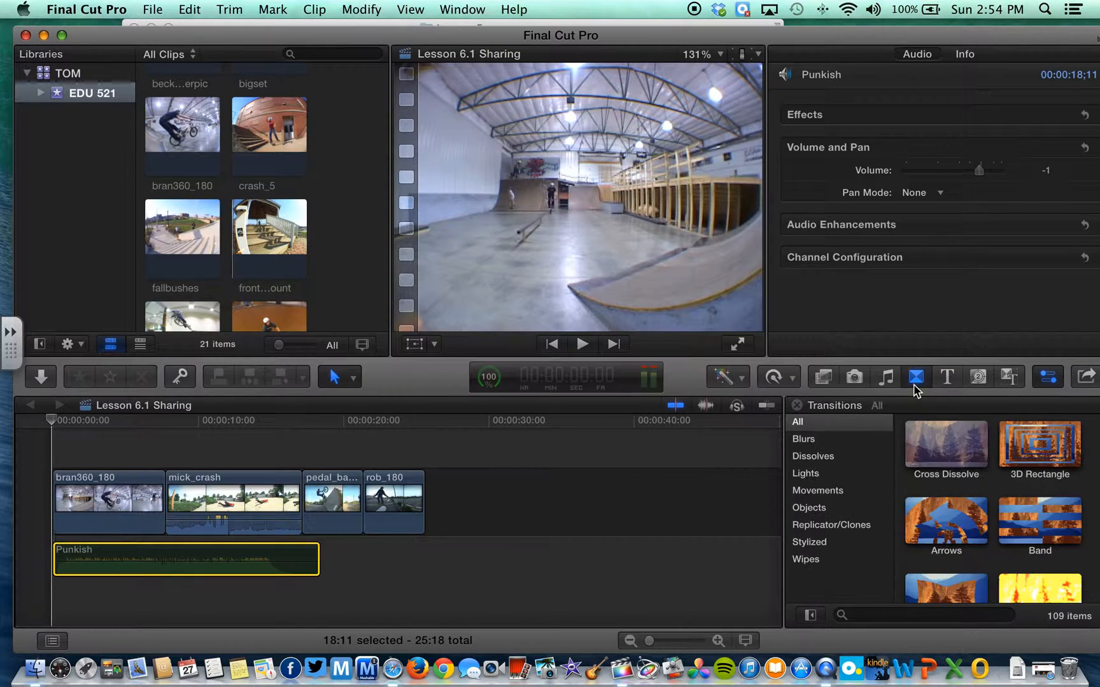
{"action": "left_click", "coordinate": [820, 443]}
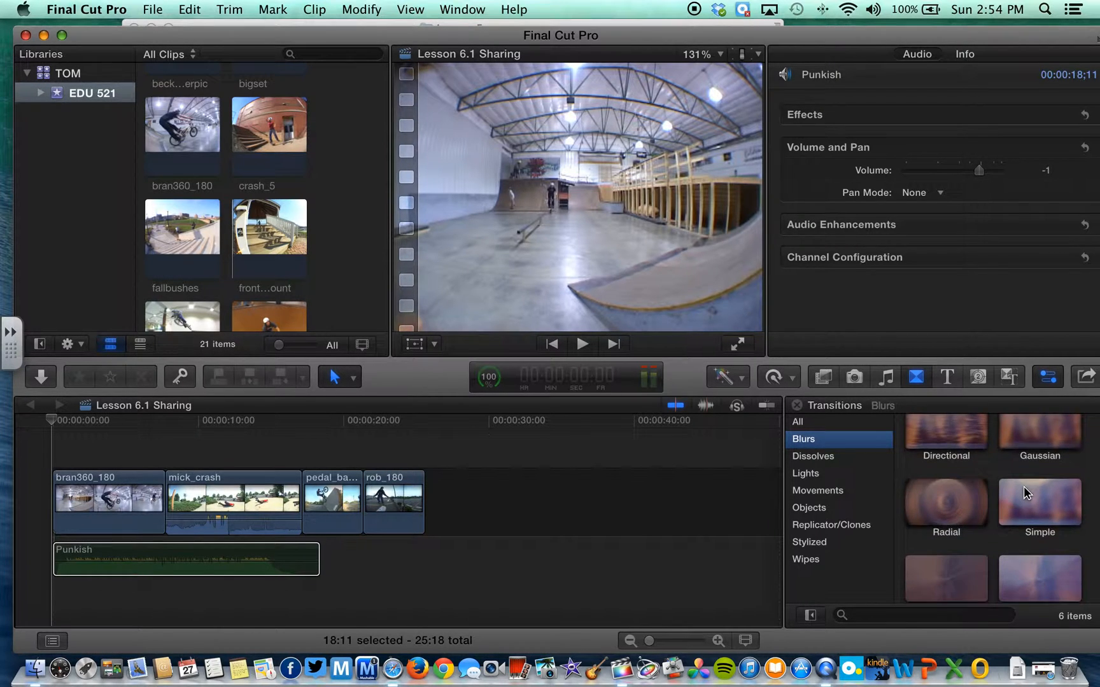
{"action": "scroll", "coordinate": [1023, 490], "scroll_direction": "down", "scroll_amount": 3}
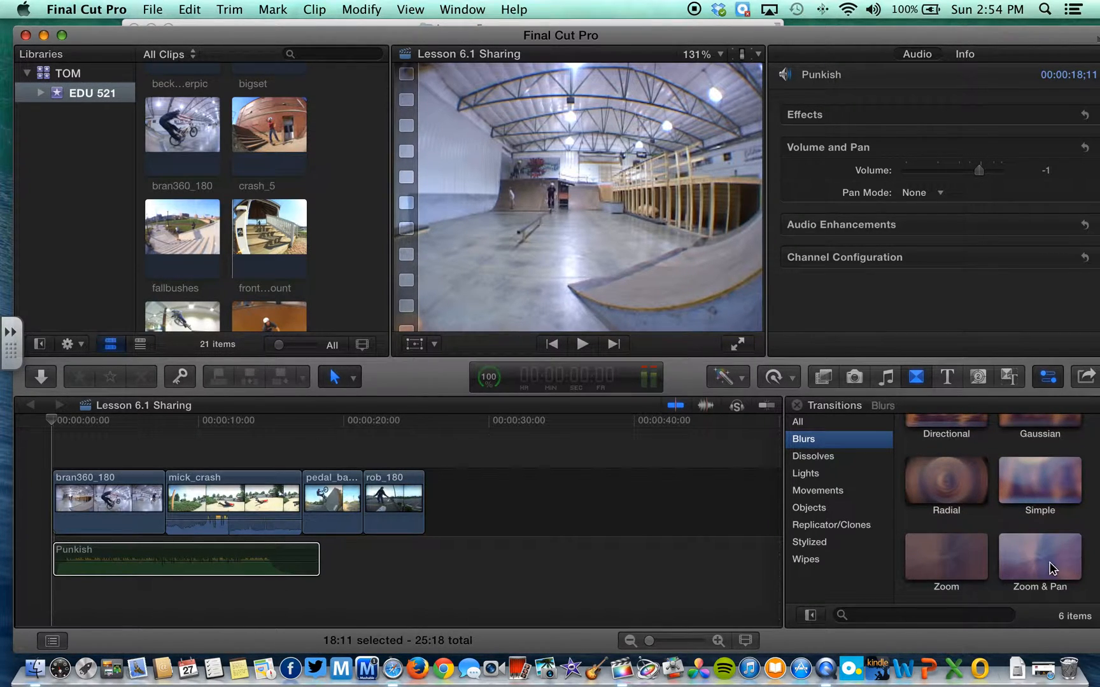
{"action": "scroll", "coordinate": [983, 561], "scroll_direction": "up", "scroll_amount": 3}
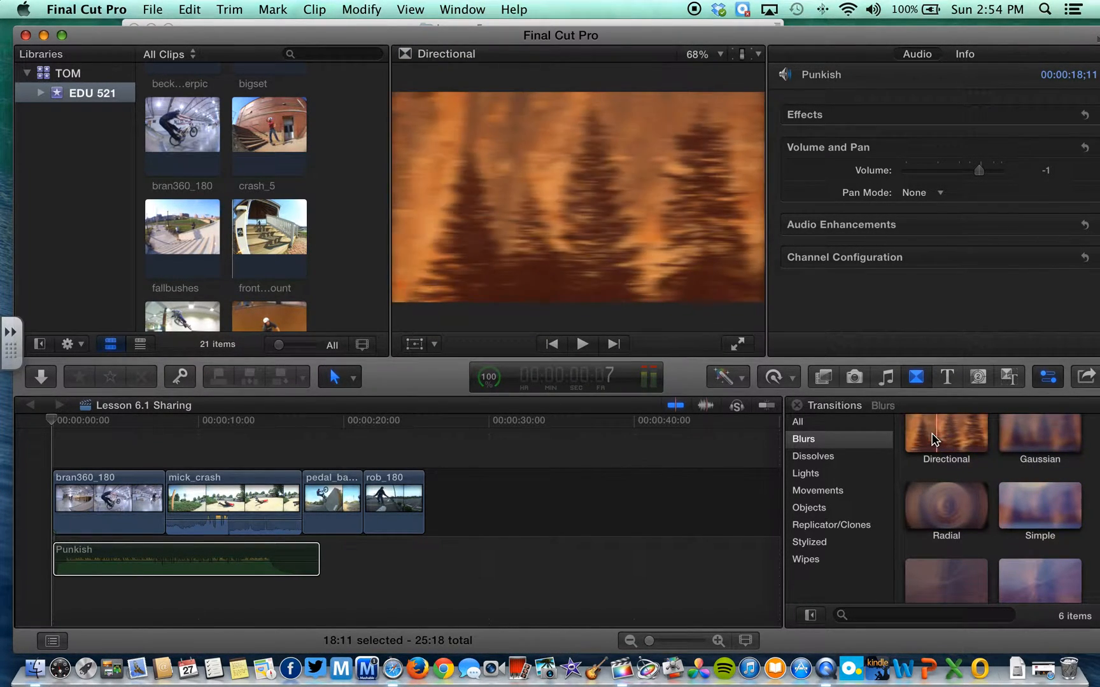
{"action": "left_click", "coordinate": [352, 419]}
{"action": "left_click", "coordinate": [306, 511]}
{"action": "left_click", "coordinate": [321, 513]}
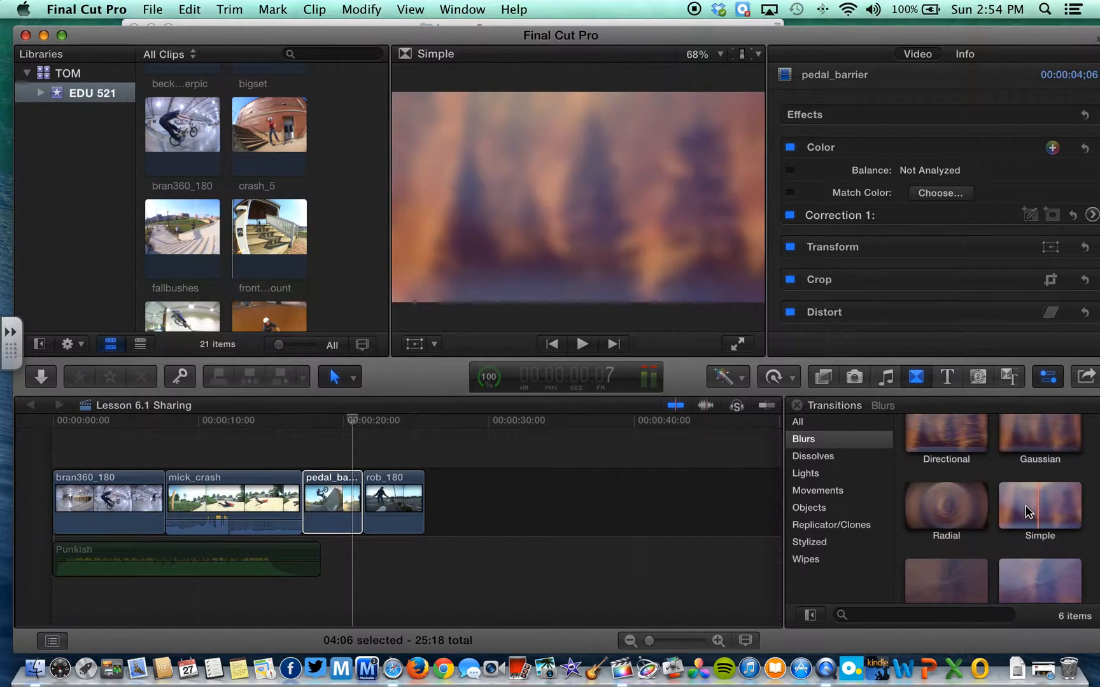
Look through the Dissolves, Lights, Movements, Objects, Replicator/Clones, Stylized and Wipes transition categories.
{"action": "left_click", "coordinate": [827, 458]}
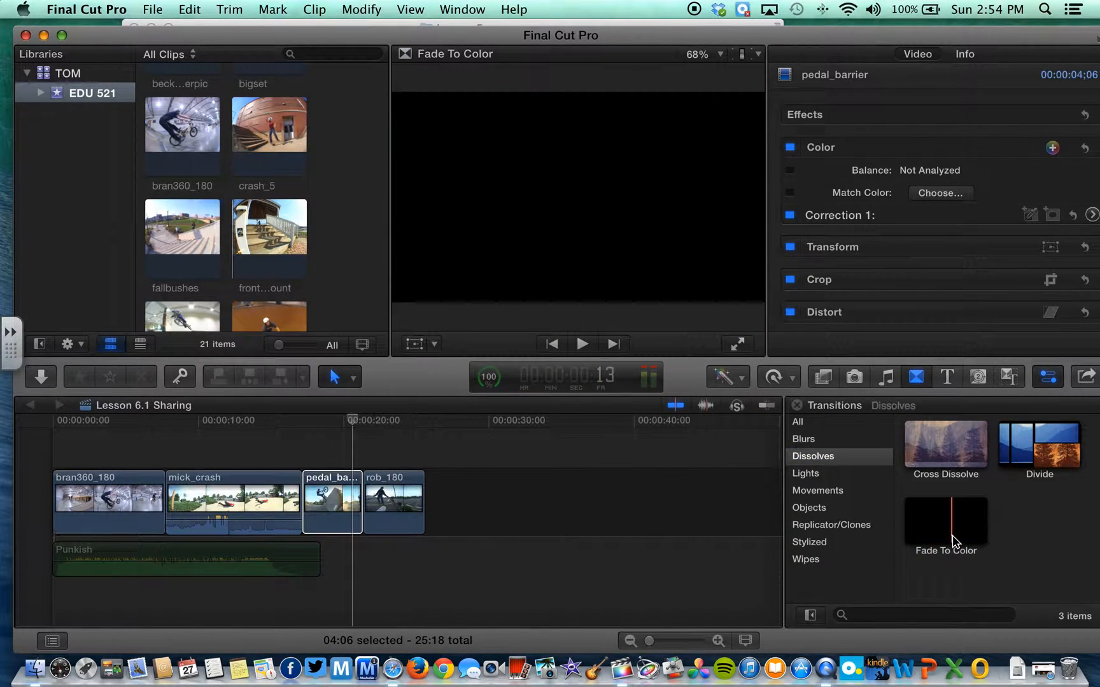
{"action": "left_click", "coordinate": [827, 479]}
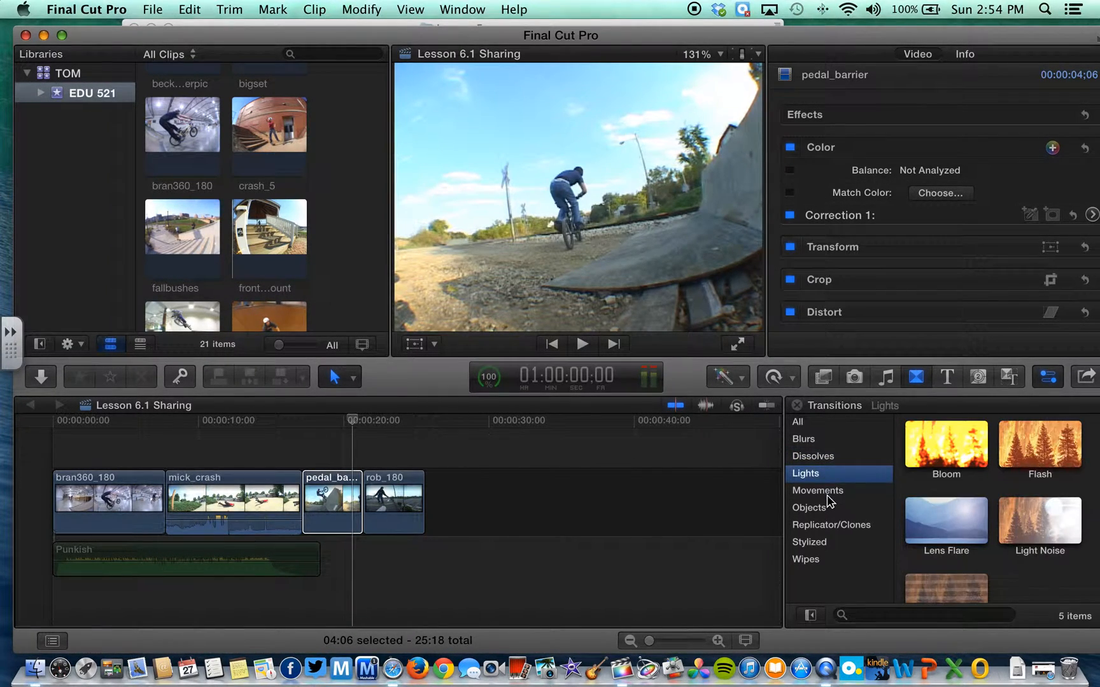
{"action": "left_click", "coordinate": [831, 493]}
{"action": "left_click", "coordinate": [828, 509]}
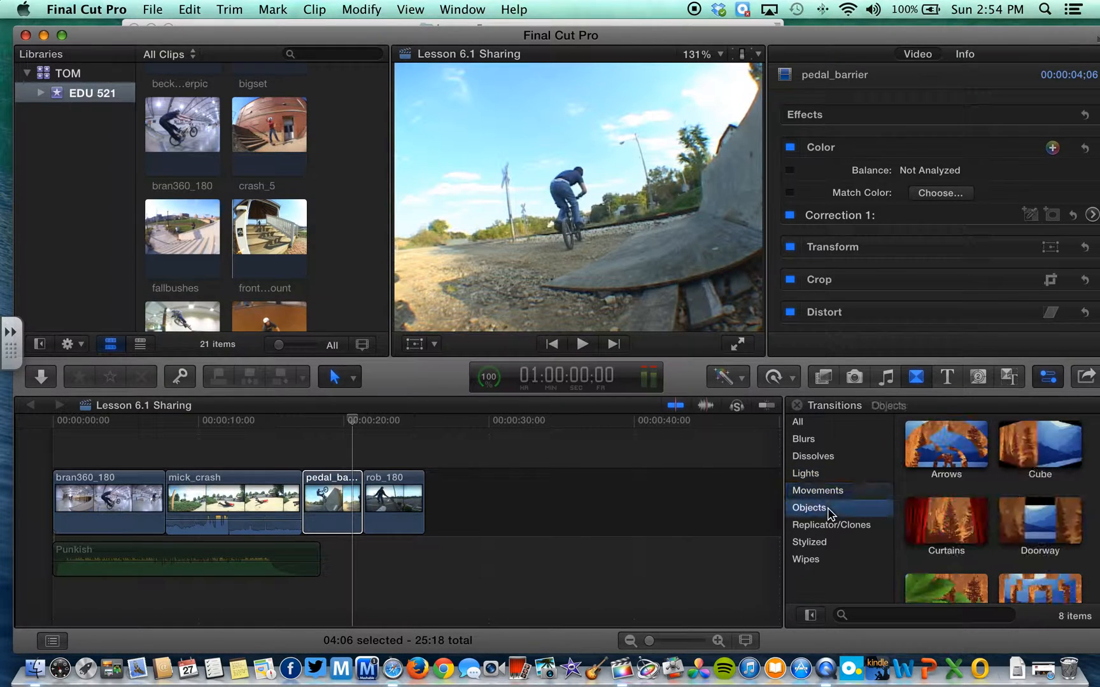
{"action": "left_click", "coordinate": [831, 528]}
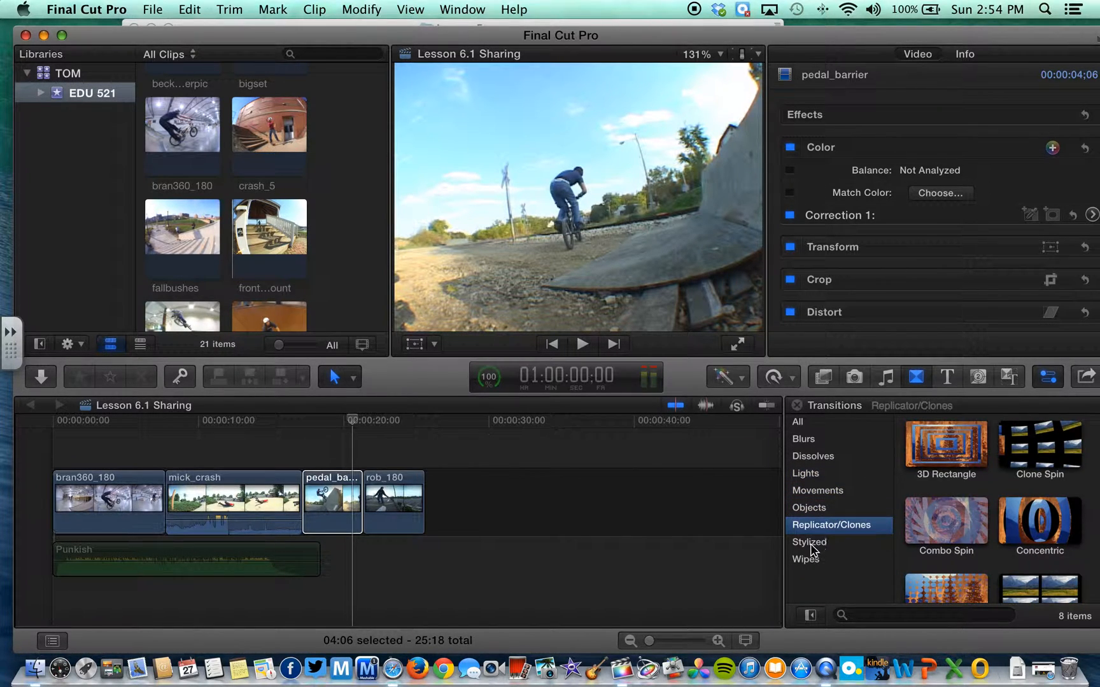
{"action": "left_click", "coordinate": [808, 542]}
{"action": "left_click", "coordinate": [807, 559]}
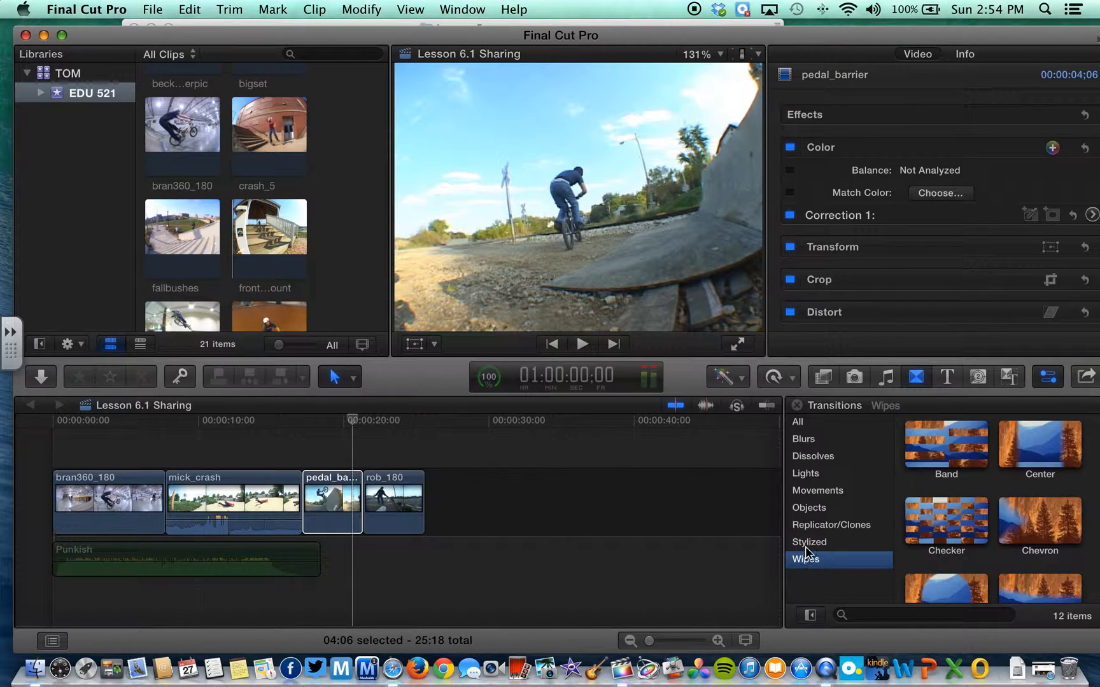
Add a Cross Dissolve at the end of the rob_180 clip and another at the start of bran360_180.
{"action": "left_click", "coordinate": [812, 458]}
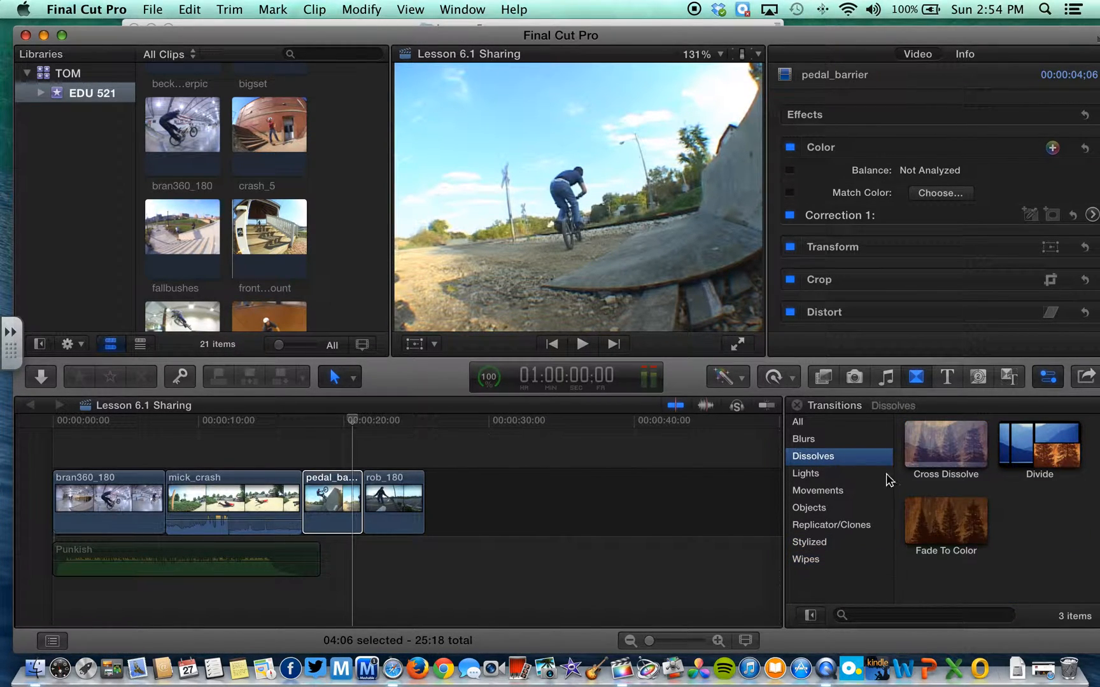
{"action": "left_click", "coordinate": [926, 447]}
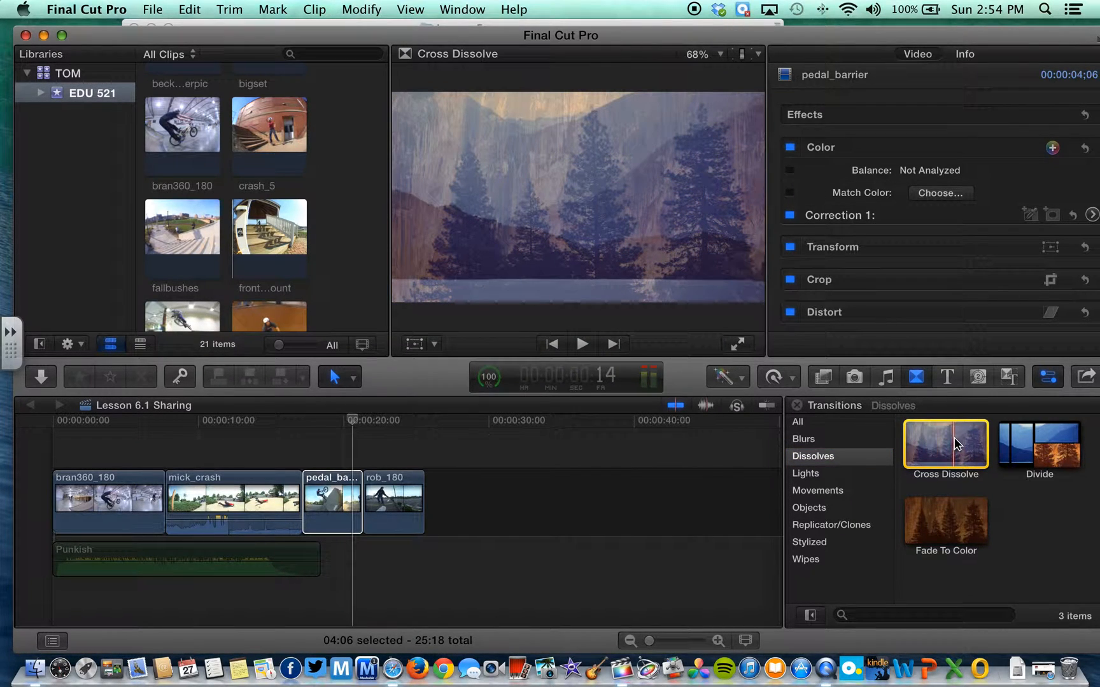
{"action": "left_click_drag", "start_coordinate": [957, 444], "coordinate": [302, 496]}
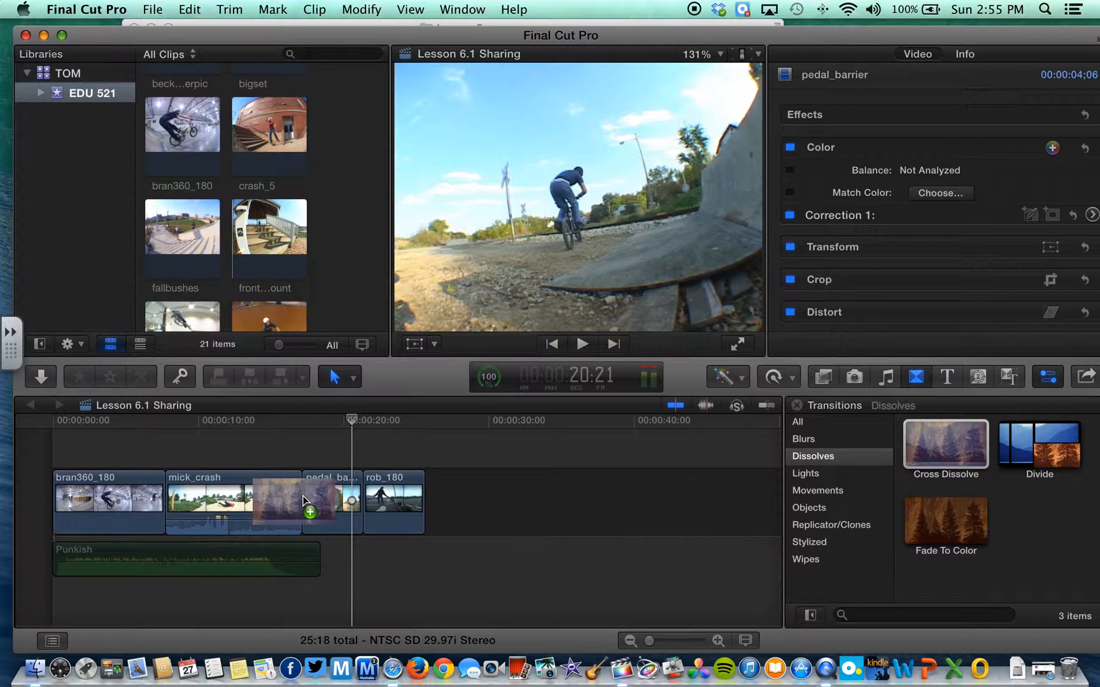
{"action": "left_click_drag", "start_coordinate": [303, 499], "coordinate": [412, 496]}
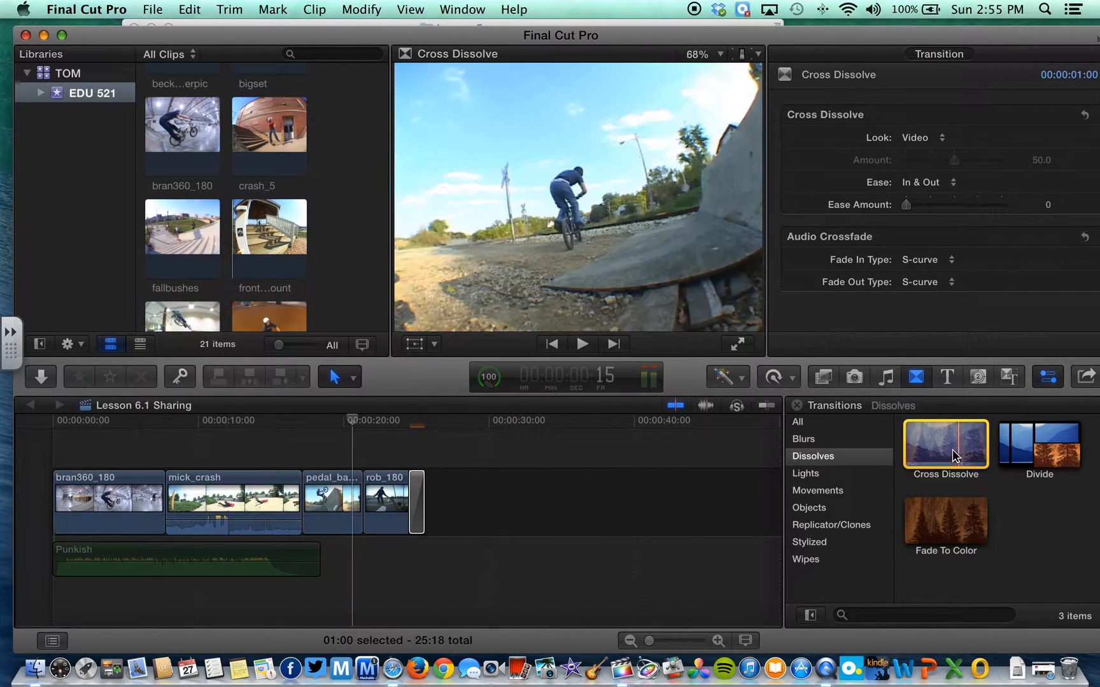
{"action": "left_click_drag", "start_coordinate": [955, 455], "coordinate": [76, 503]}
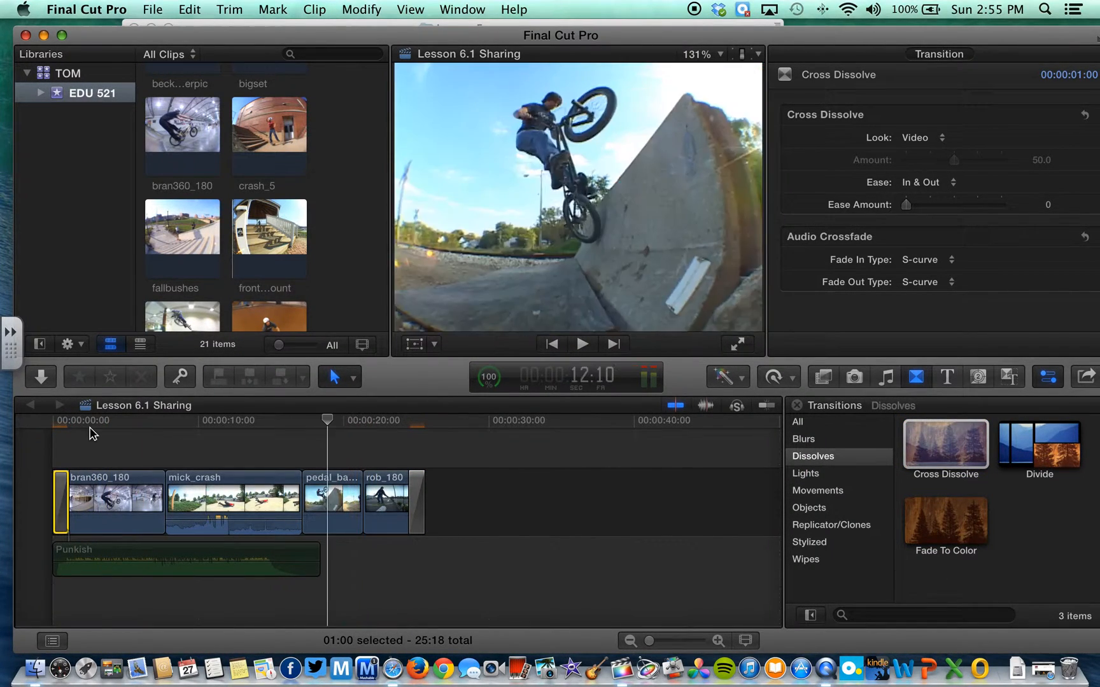
Play the start of the timeline to preview the opening Cross Dissolve.
{"action": "key", "text": "Home"}
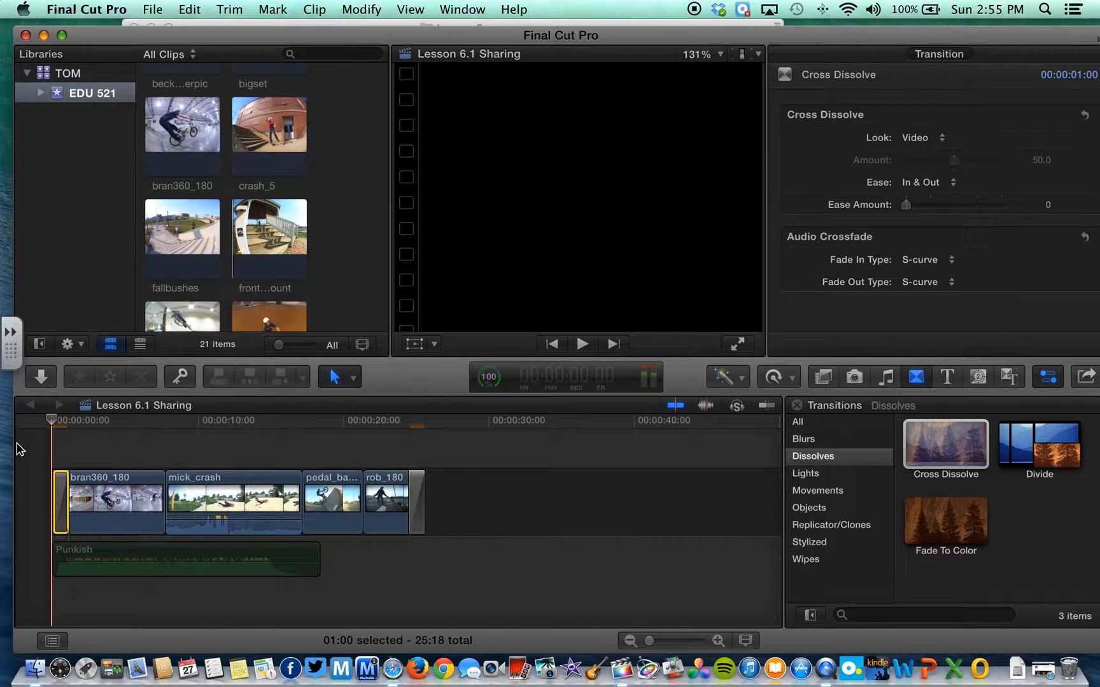
{"action": "key", "text": "space"}
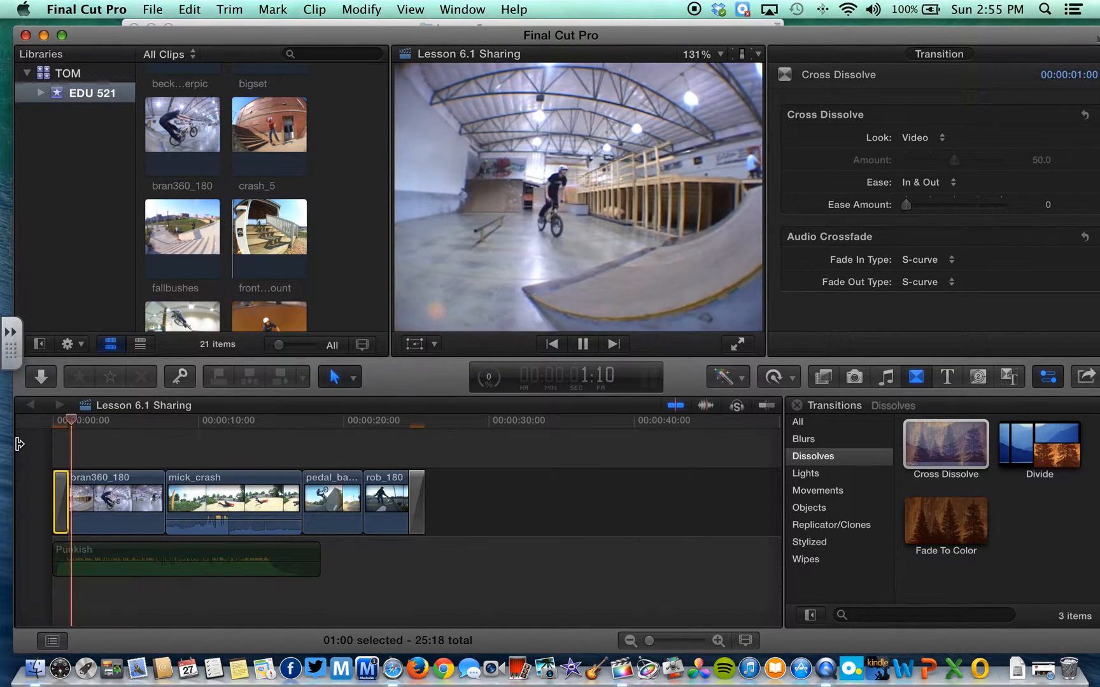
{"action": "key", "text": "space"}
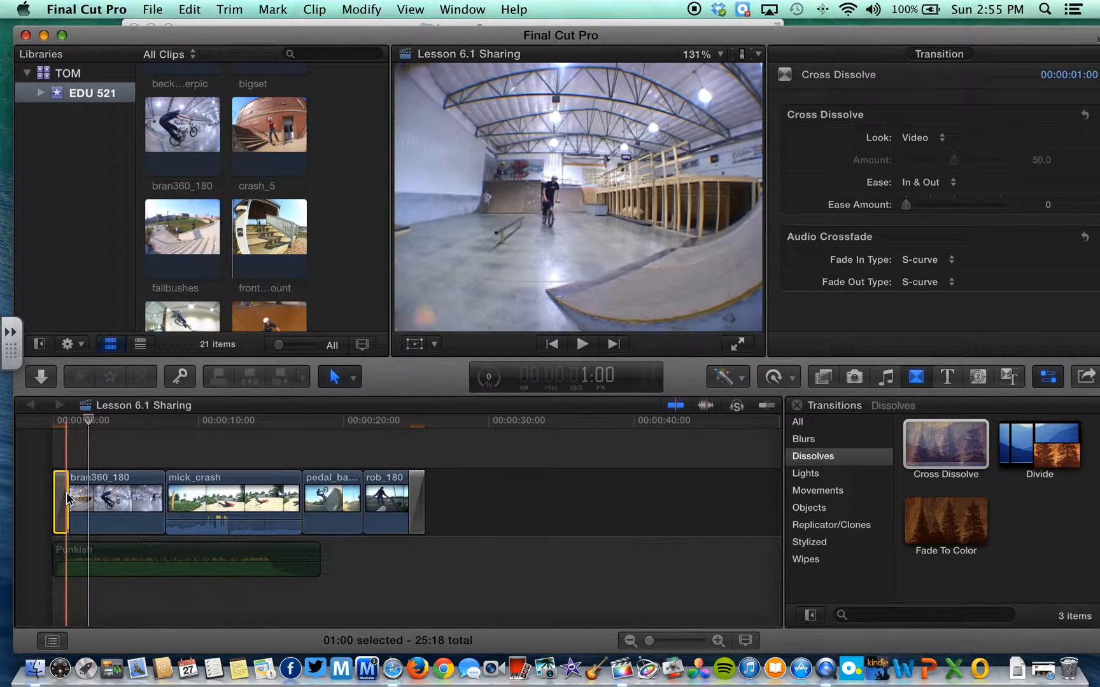
Lengthen the opening Cross Dissolve to 02:21 and the closing one to 02:05.
{"action": "left_click_drag", "start_coordinate": [68, 496], "coordinate": [88, 494]}
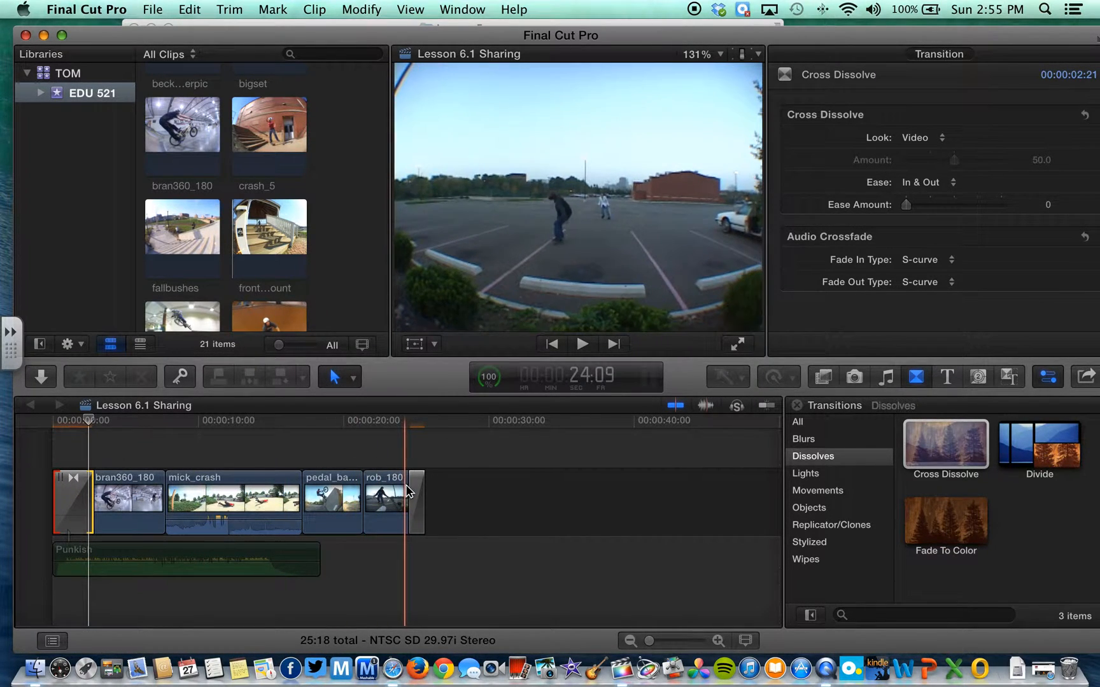
{"action": "left_click", "coordinate": [406, 495]}
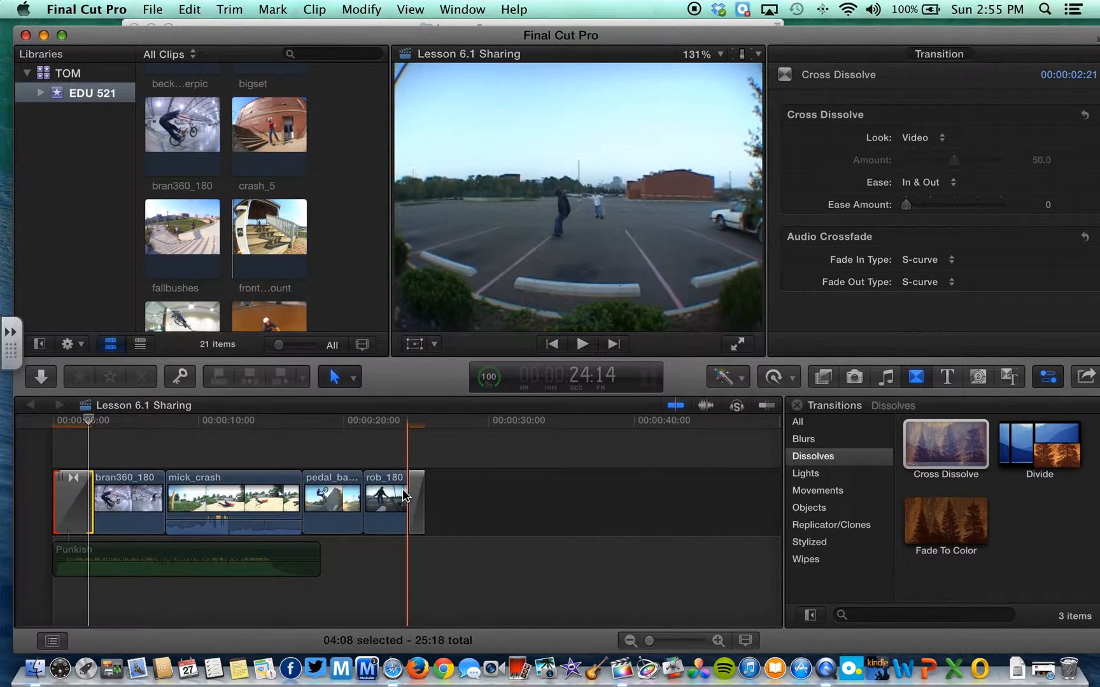
{"action": "left_click", "coordinate": [415, 495]}
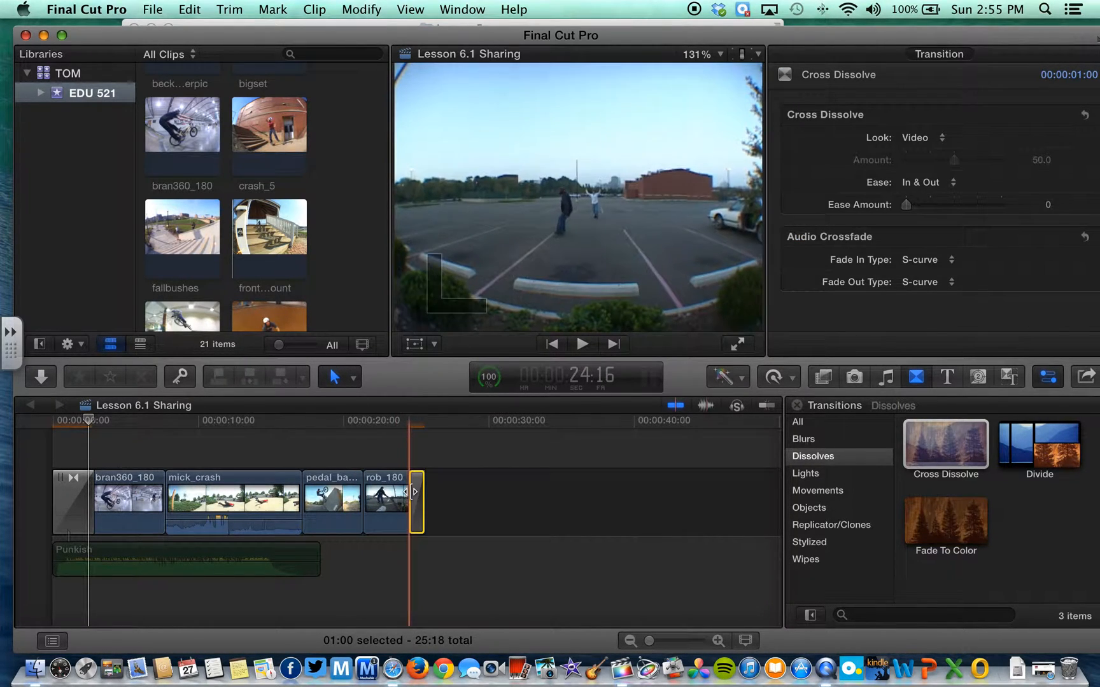
{"action": "left_click_drag", "start_coordinate": [411, 491], "coordinate": [393, 493]}
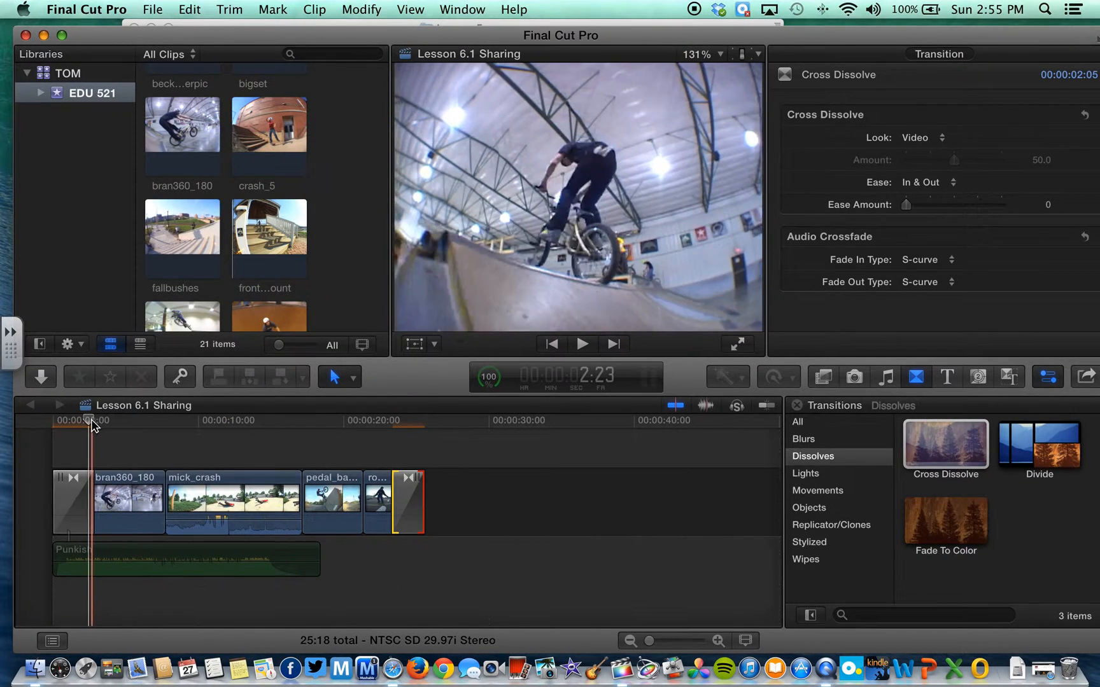
Play the beginning and the end of the timeline to preview the lengthened Cross Dissolves.
{"action": "left_click_drag", "start_coordinate": [93, 425], "coordinate": [12, 431]}
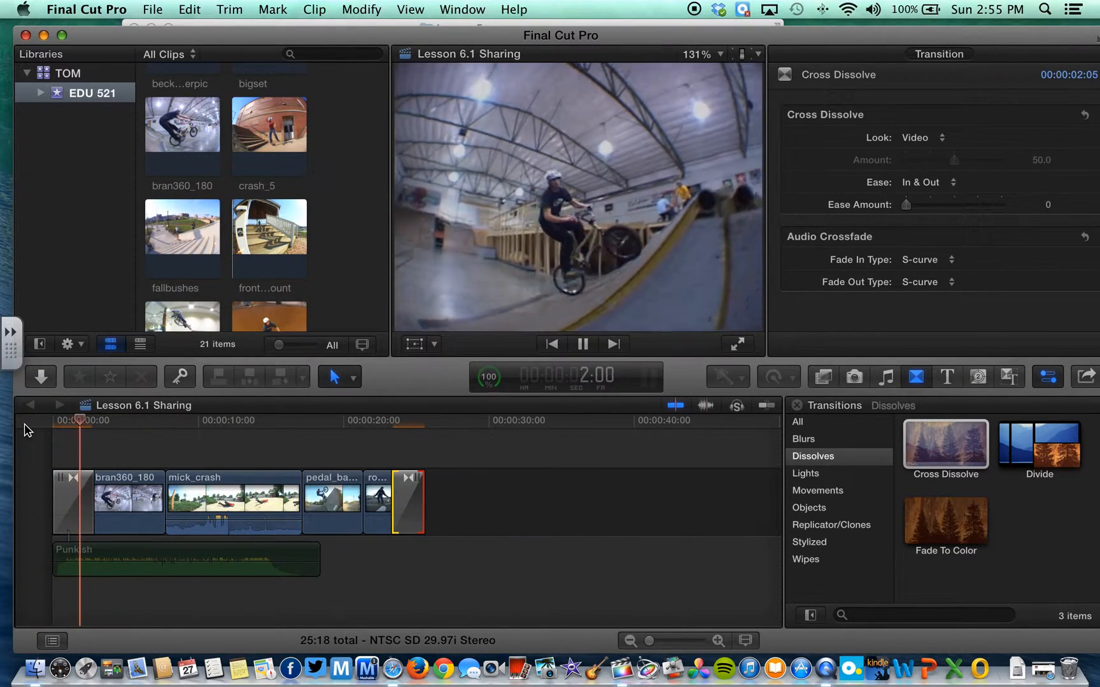
{"action": "left_click", "coordinate": [379, 423]}
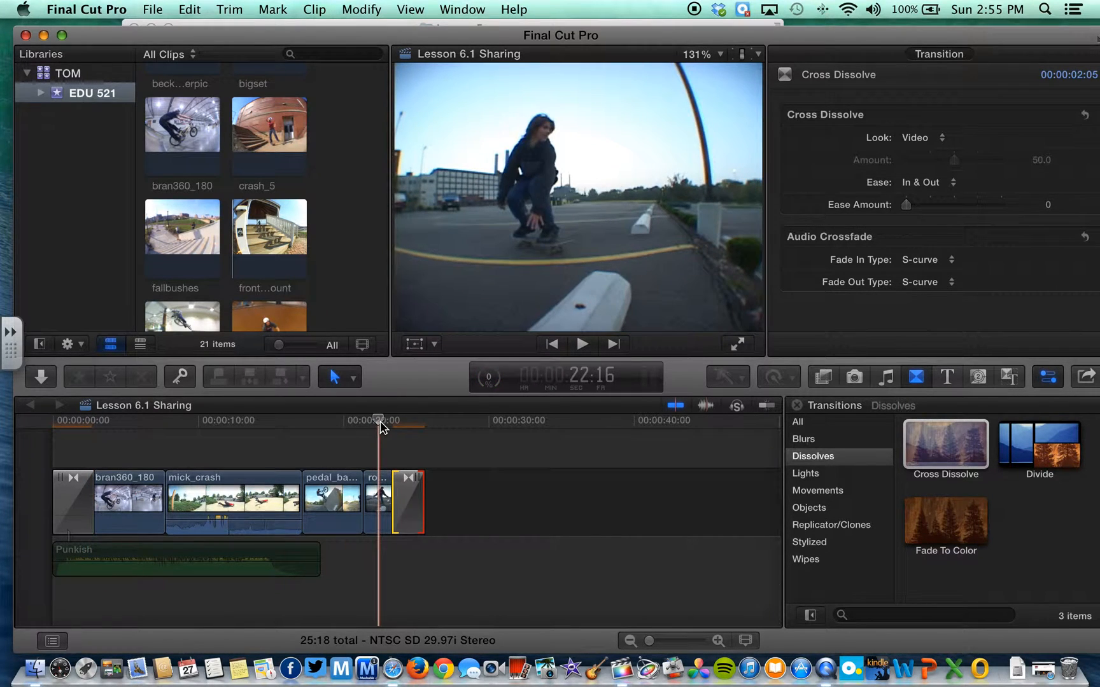
{"action": "key", "text": "space"}
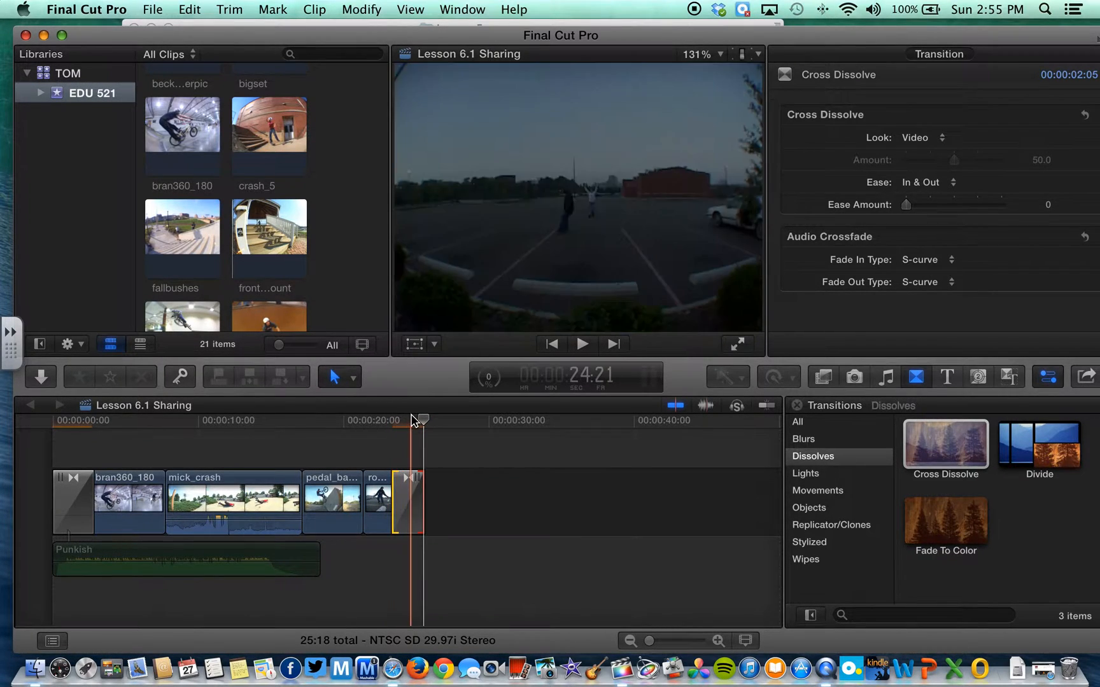
Delete the Cross Dissolves at the end and the start of the timeline.
{"action": "left_click", "coordinate": [409, 491]}
{"action": "key", "text": "Delete"}
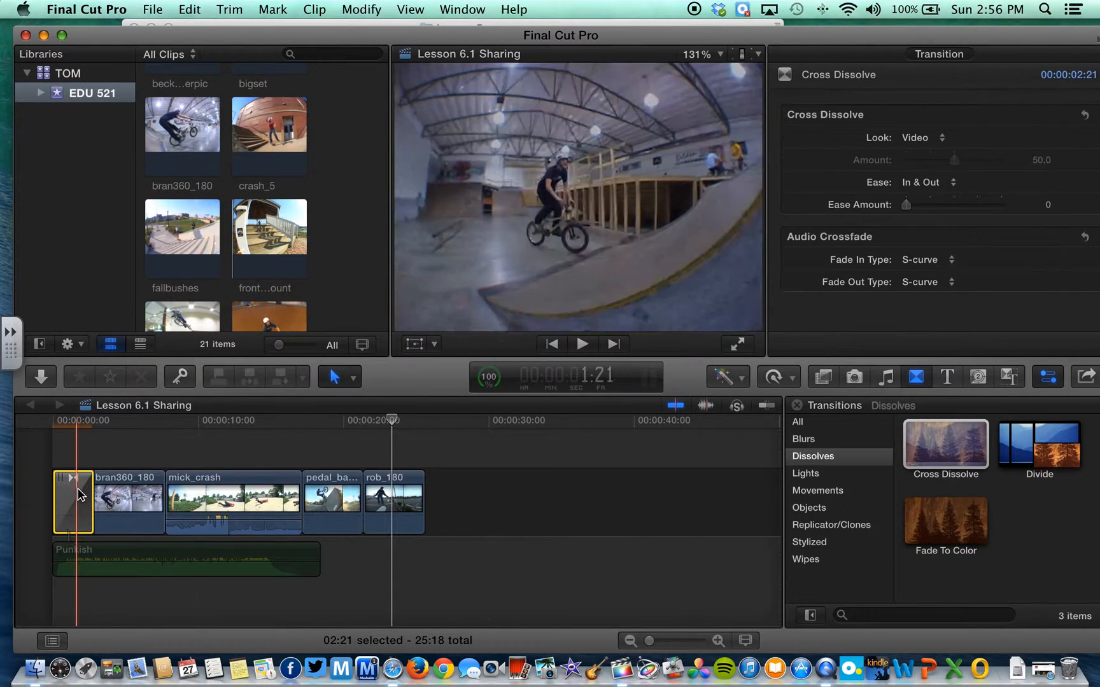
{"action": "key", "text": "Delete"}
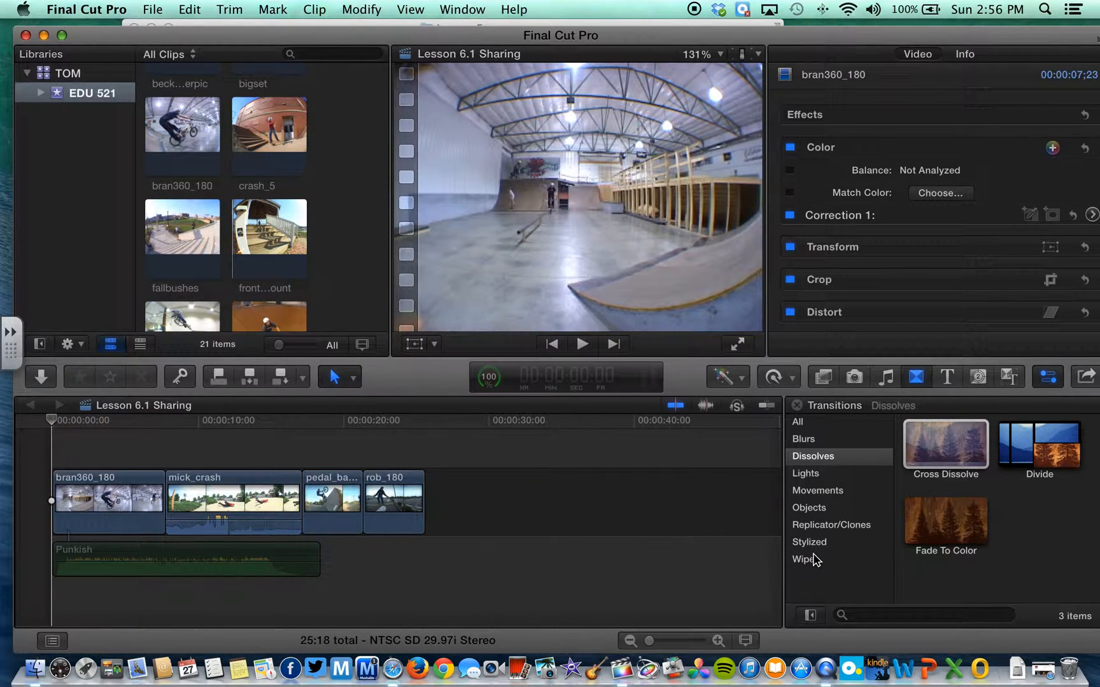
Add the Wipe transition at the start of bran360_180 and at the end of rob_180.
{"action": "left_click", "coordinate": [815, 559]}
{"action": "scroll", "coordinate": [1028, 488], "scroll_direction": "down", "scroll_amount": 5}
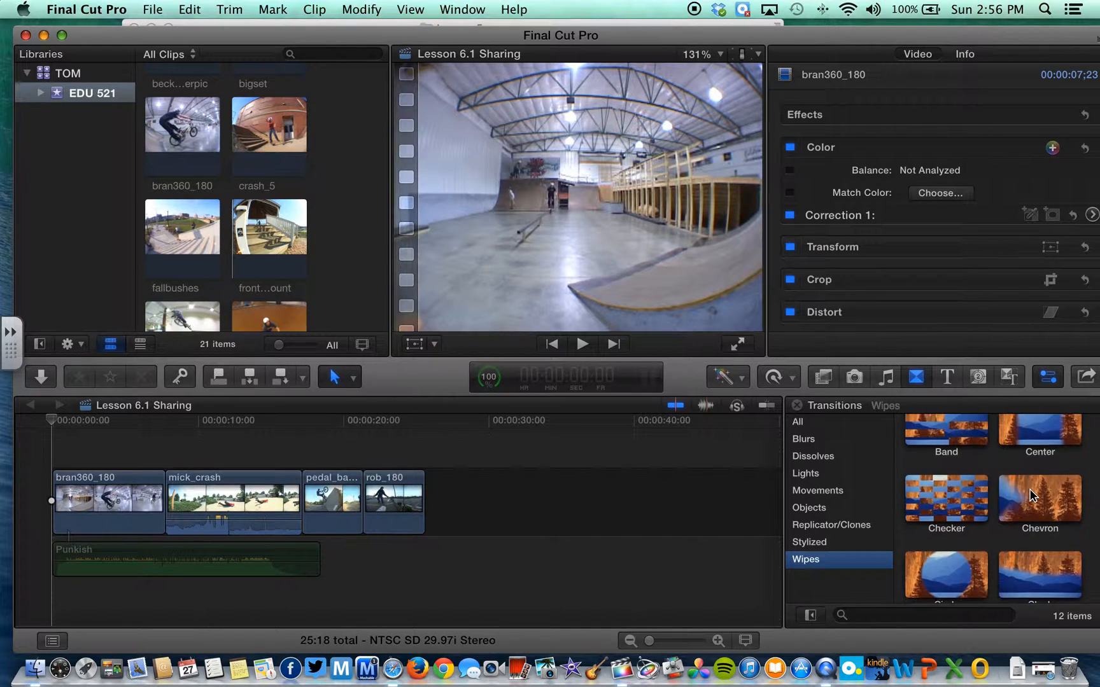
{"action": "scroll", "coordinate": [1030, 490], "scroll_direction": "down", "scroll_amount": 4}
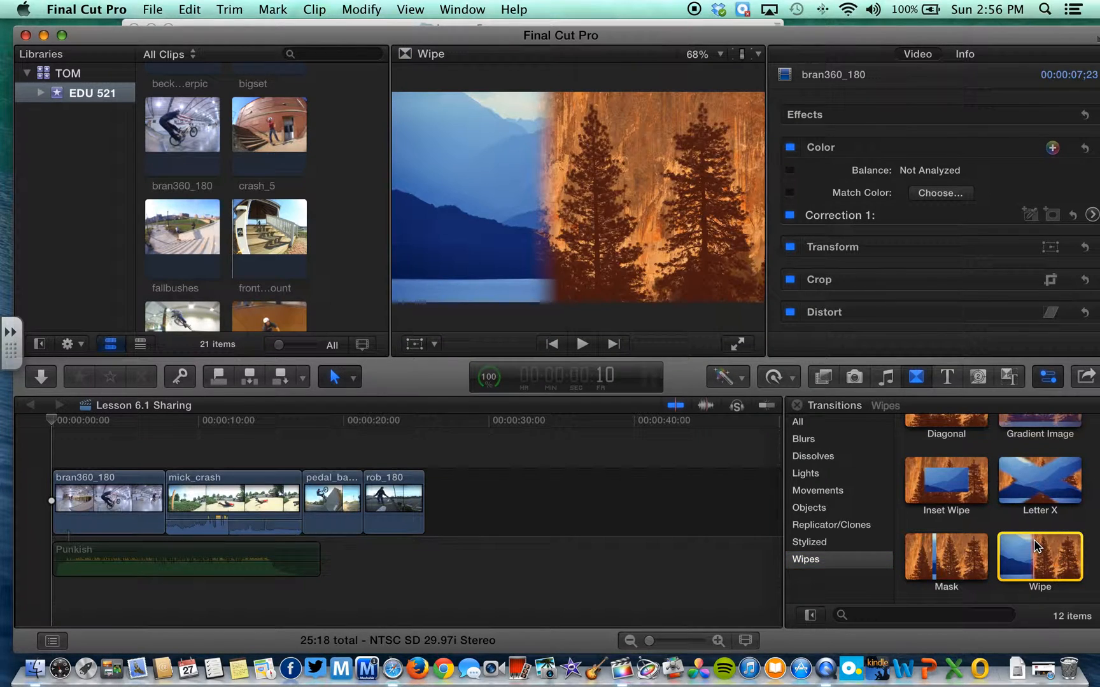
{"action": "left_click_drag", "start_coordinate": [1066, 550], "coordinate": [331, 497]}
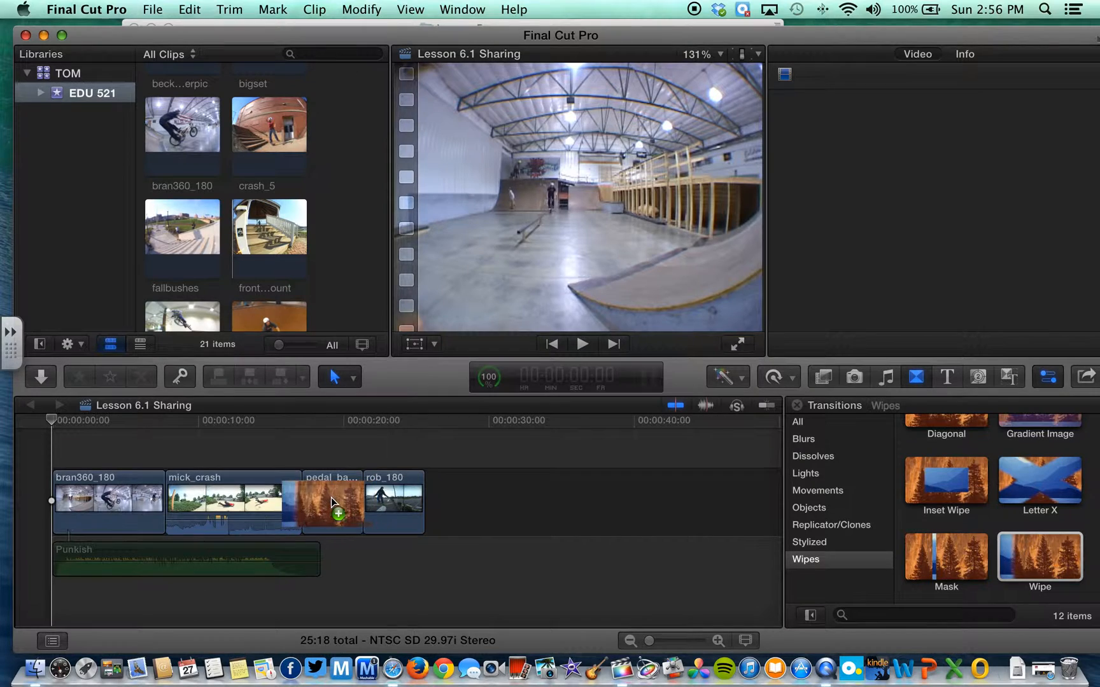
{"action": "mouse_move", "coordinate": [255, 493]}
{"action": "left_mouse_down"}
{"action": "mouse_move", "coordinate": [77, 499]}
{"action": "mouse_move", "coordinate": [423, 500]}
{"action": "mouse_move", "coordinate": [65, 498]}
{"action": "left_mouse_up"}
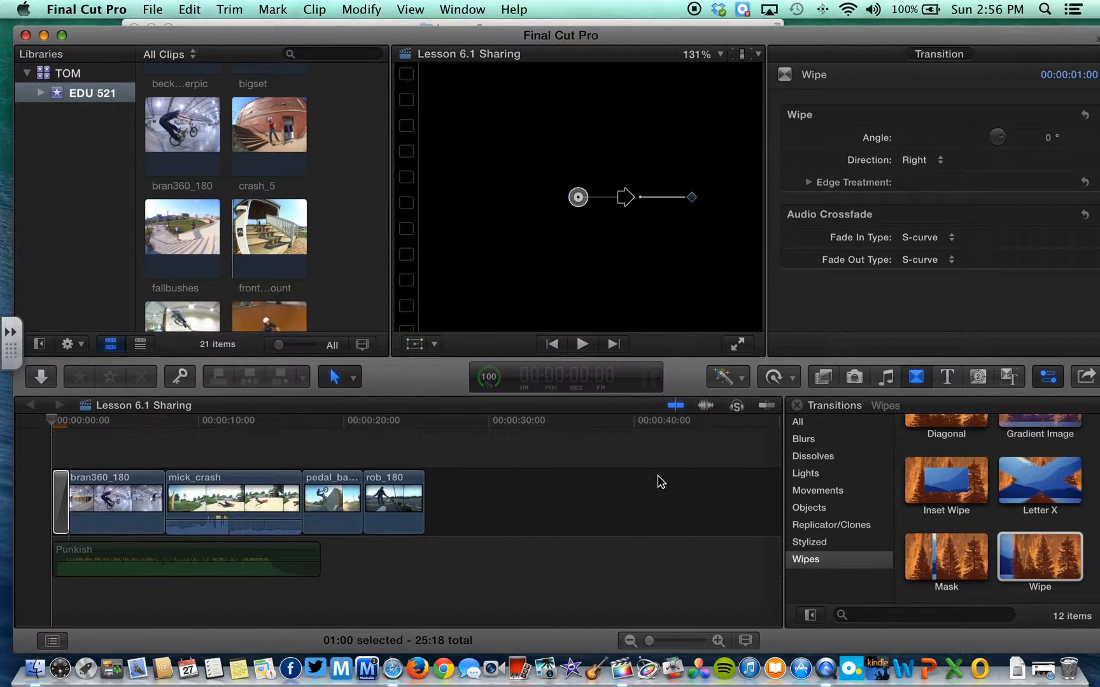
{"action": "mouse_move", "coordinate": [1048, 561]}
{"action": "left_mouse_down"}
{"action": "mouse_move", "coordinate": [574, 538]}
{"action": "mouse_move", "coordinate": [410, 498]}
{"action": "left_mouse_up"}
Lengthen the Wipe at the end of rob_180 to 02:05 and play it back.
{"action": "mouse_move", "coordinate": [399, 426]}
{"action": "left_mouse_down"}
{"action": "mouse_move", "coordinate": [378, 421]}
{"action": "mouse_move", "coordinate": [390, 423]}
{"action": "left_mouse_up"}
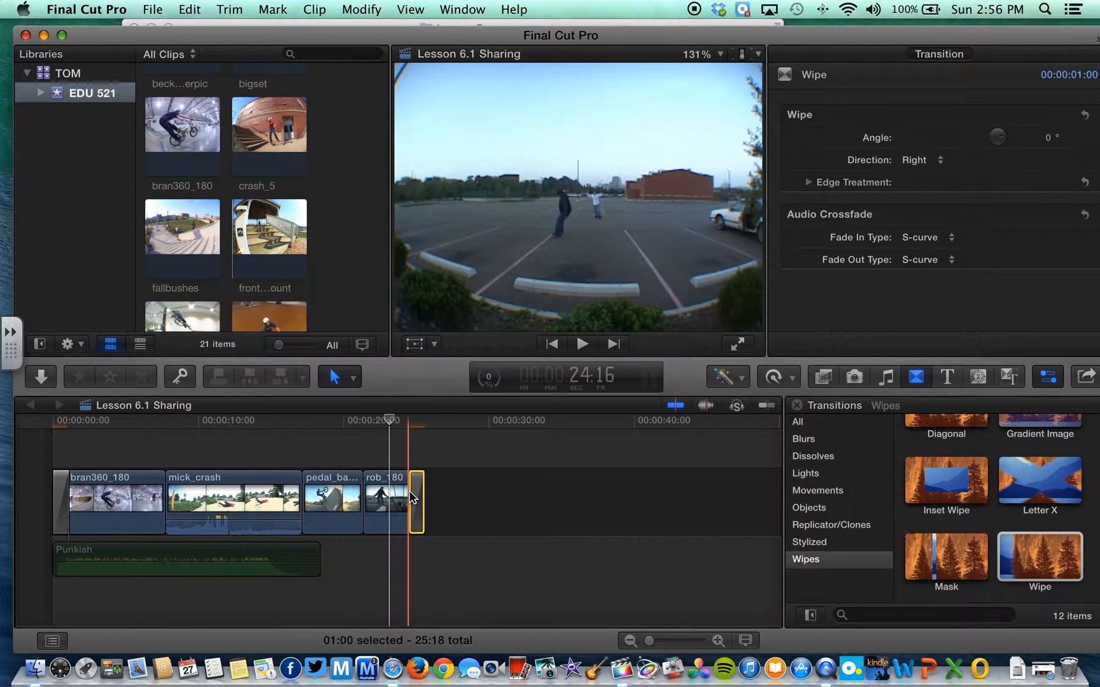
{"action": "left_click_drag", "start_coordinate": [410, 498], "coordinate": [395, 494]}
{"action": "key", "text": "space"}
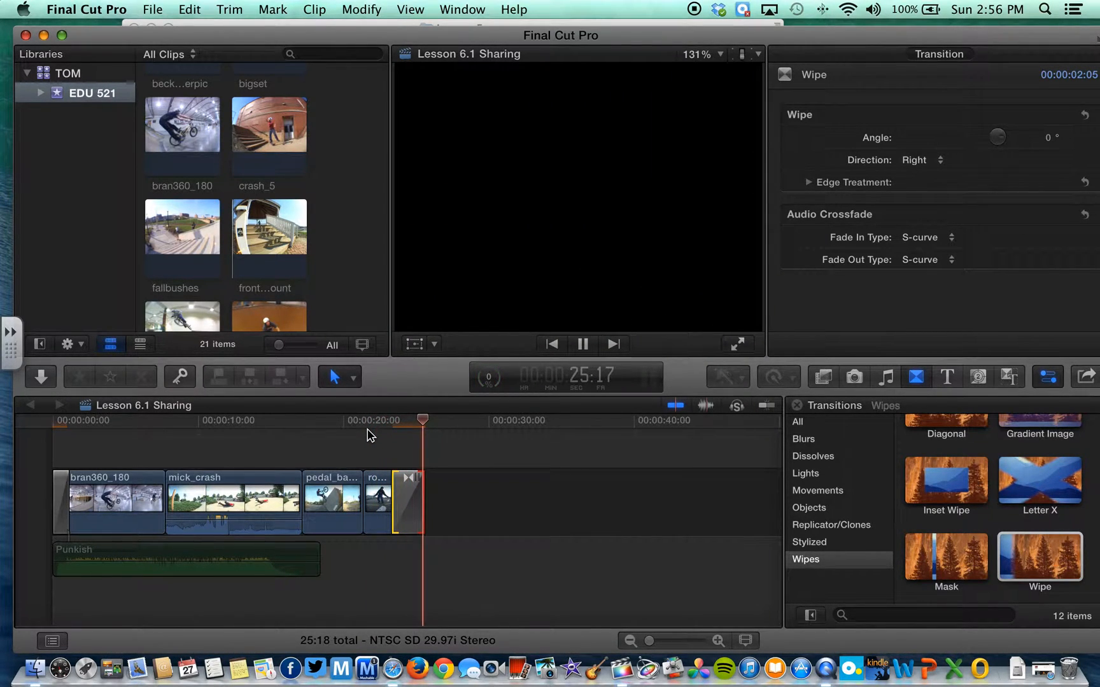
Try the Up and Down directions on the Wipe at the end of rob_180, and set its direction back to Right.
{"action": "left_click", "coordinate": [408, 487]}
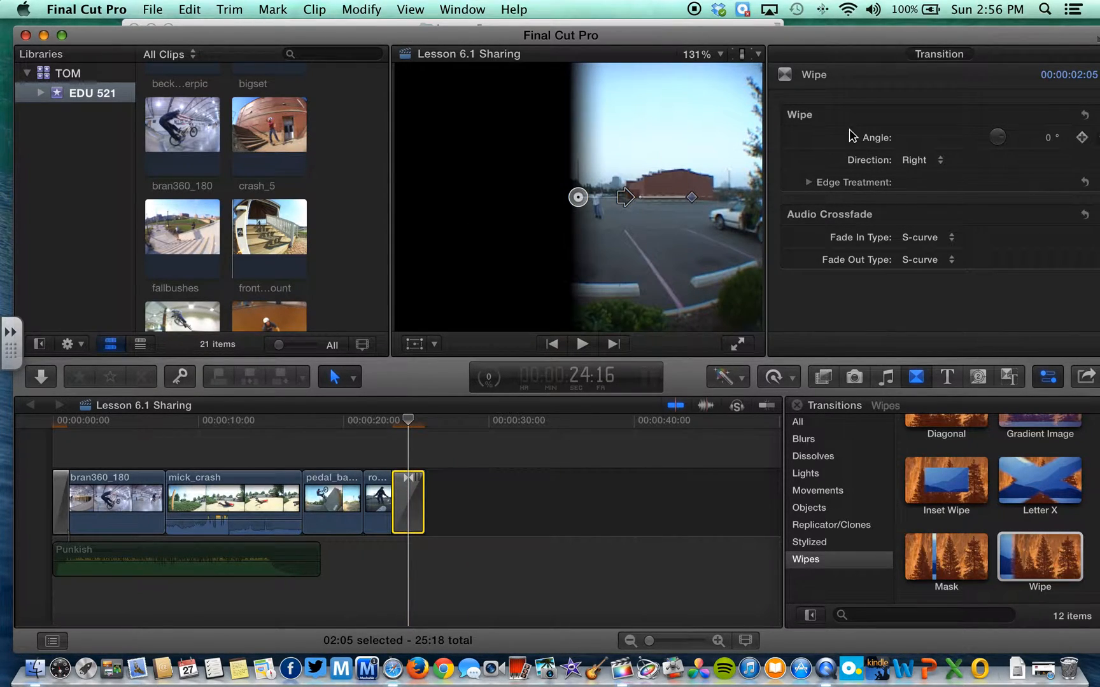
{"action": "left_click", "coordinate": [940, 160]}
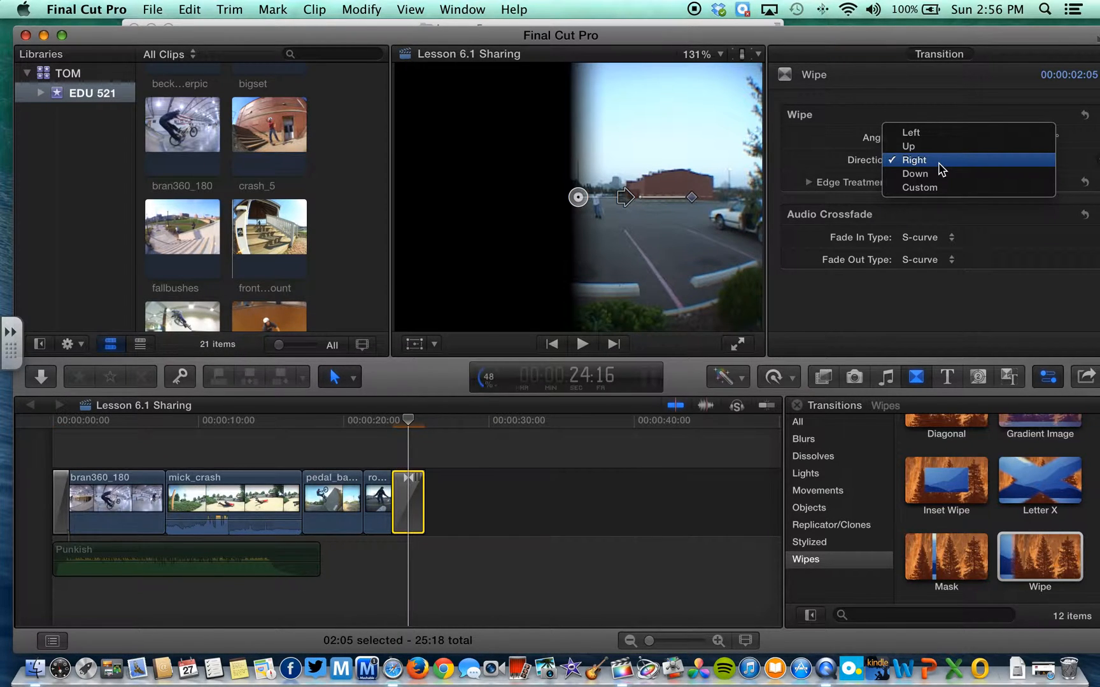
{"action": "left_click", "coordinate": [910, 147]}
{"action": "left_click", "coordinate": [932, 162]}
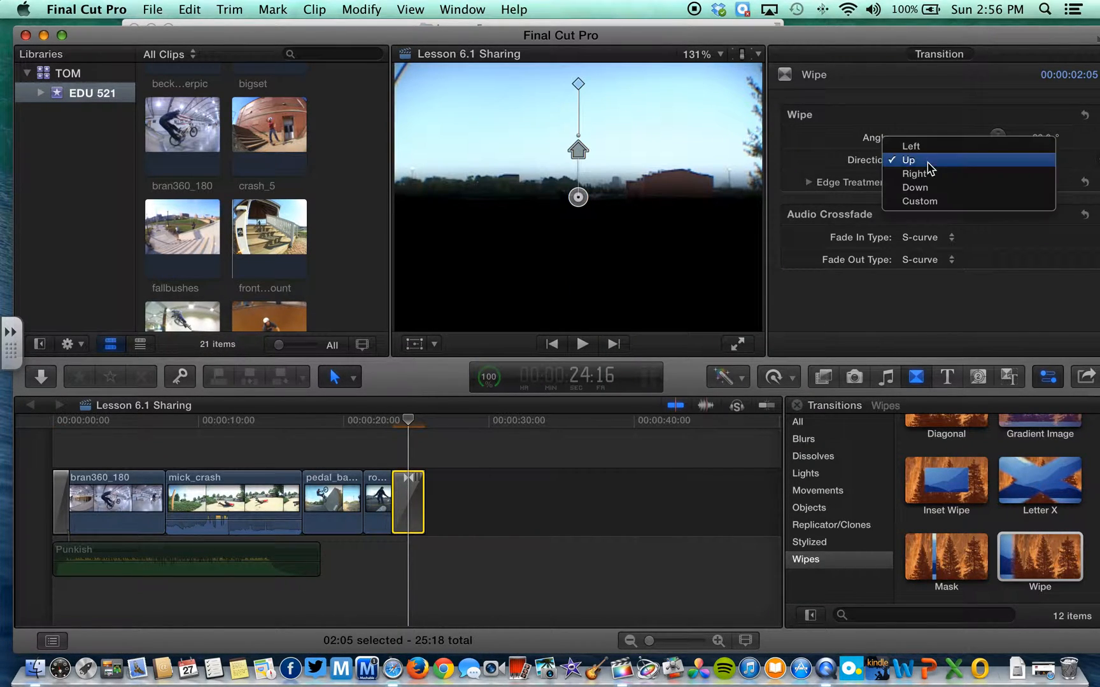
{"action": "left_click", "coordinate": [926, 187]}
{"action": "left_click", "coordinate": [930, 168]}
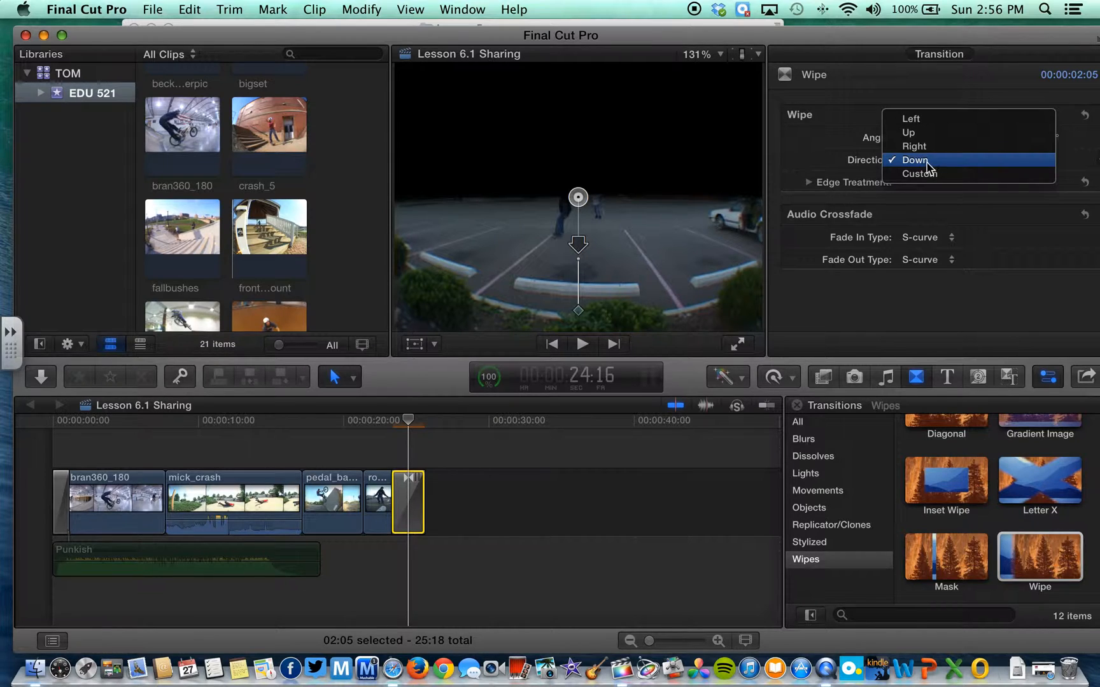
{"action": "left_click", "coordinate": [930, 149]}
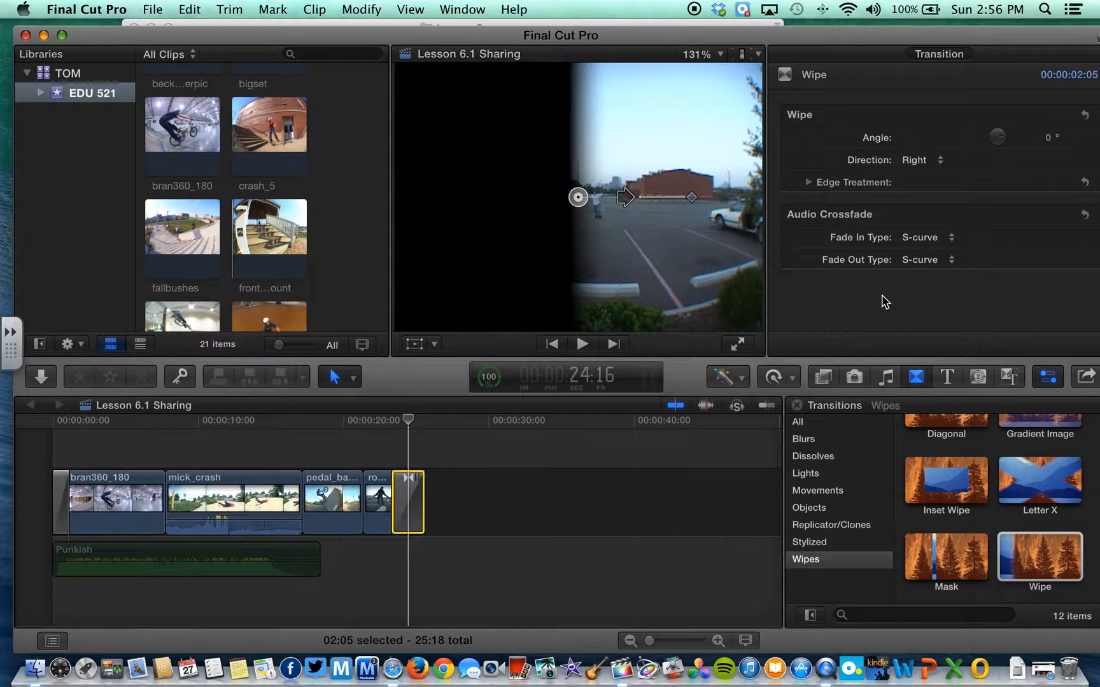
Replace the Wipe at the start of bran360_180 with a Cross Dissolve, keeping its Ease at In & Out.
{"action": "left_click", "coordinate": [63, 503]}
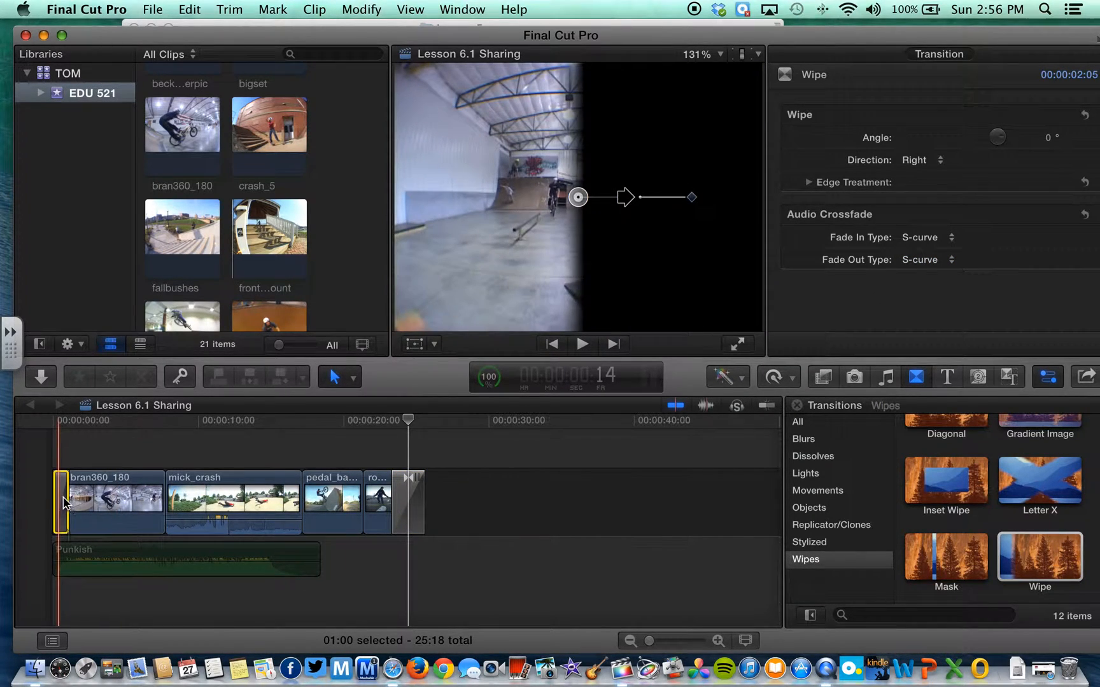
{"action": "key", "text": "Delete"}
{"action": "left_click", "coordinate": [818, 455]}
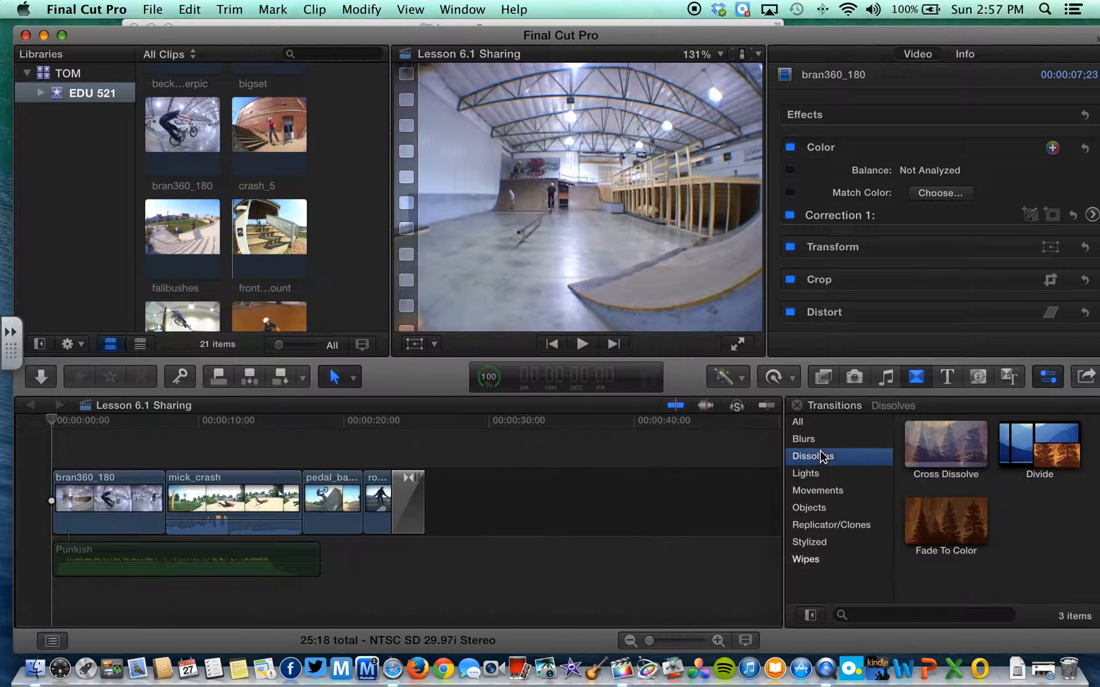
{"action": "mouse_move", "coordinate": [948, 449]}
{"action": "left_mouse_down"}
{"action": "mouse_move", "coordinate": [77, 477]}
{"action": "mouse_move", "coordinate": [66, 491]}
{"action": "left_mouse_up"}
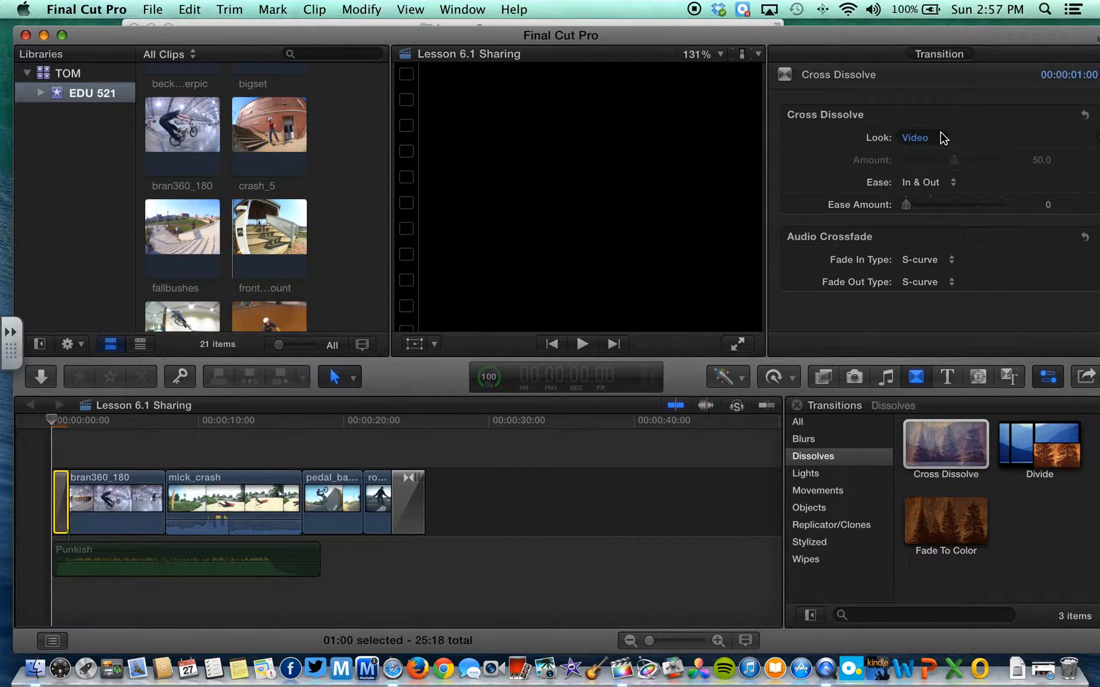
{"action": "left_click", "coordinate": [948, 190]}
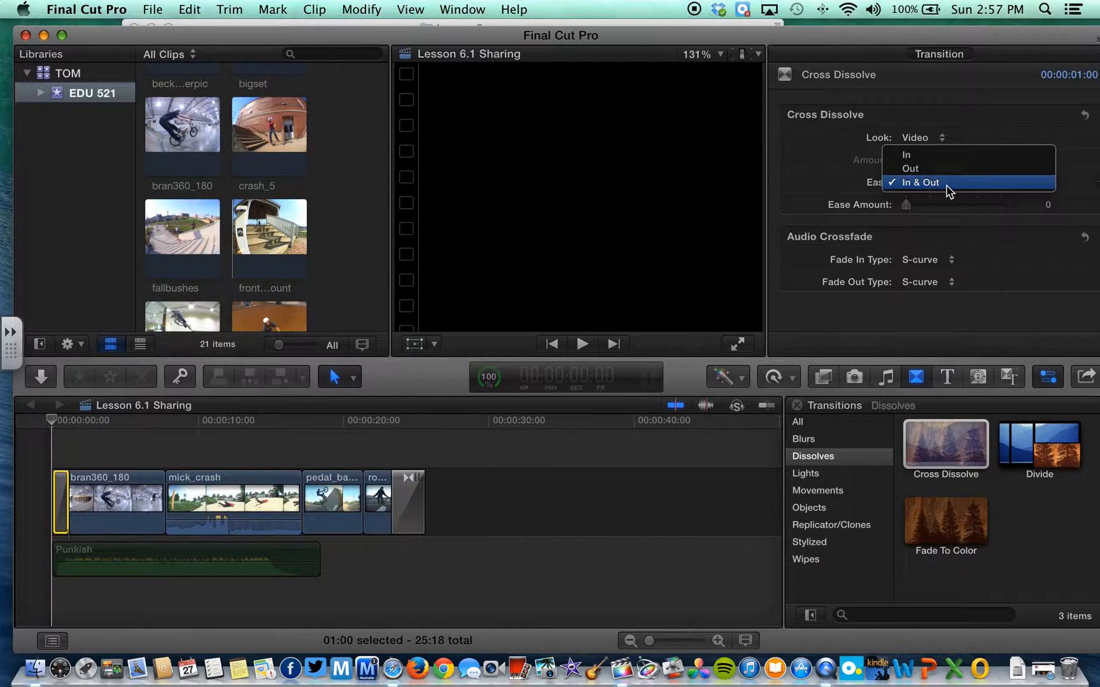
{"action": "left_click", "coordinate": [947, 184]}
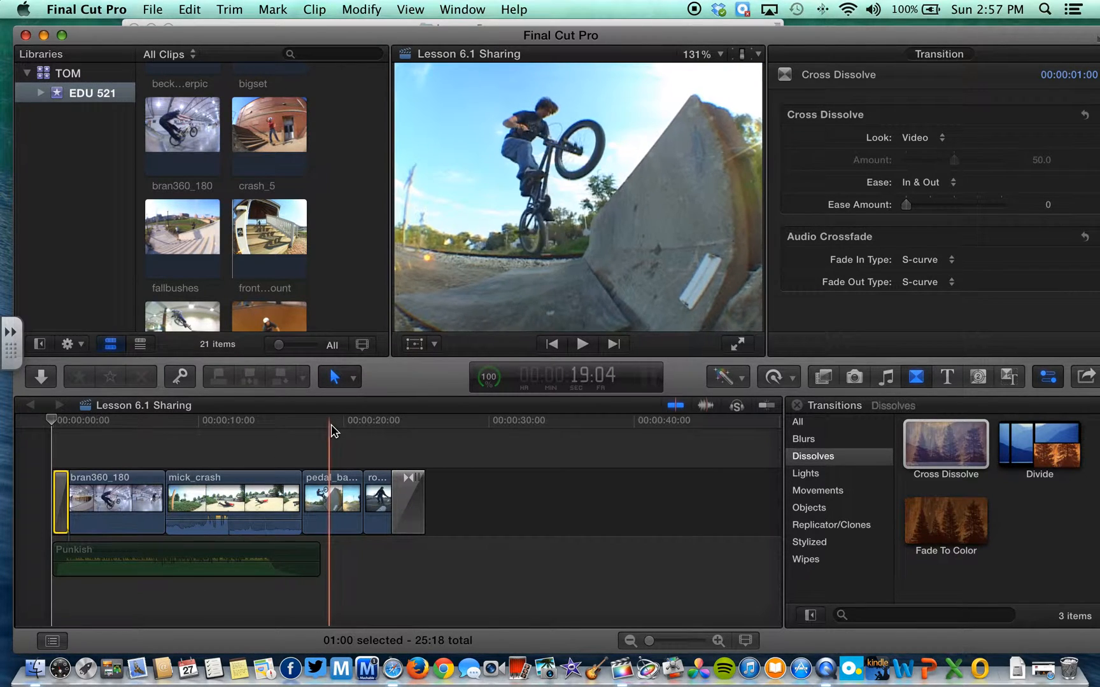
{"action": "left_click", "coordinate": [947, 450]}
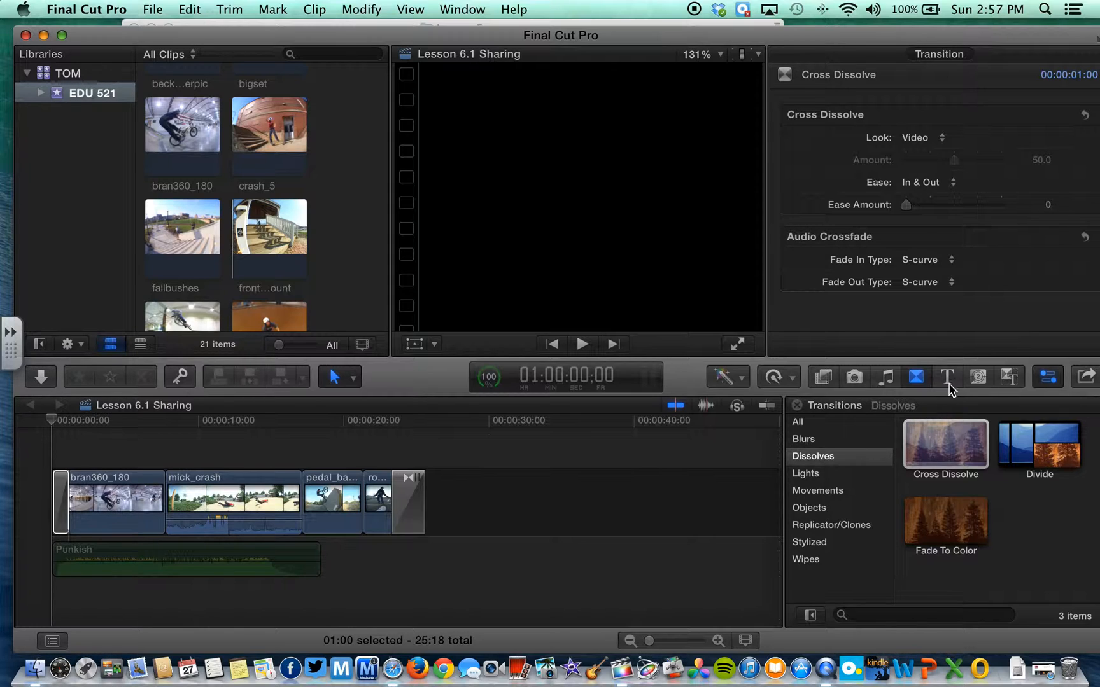
Open the effects browser and look through its video and audio categories, ending on the 50s TV effect.
{"action": "left_click", "coordinate": [824, 380]}
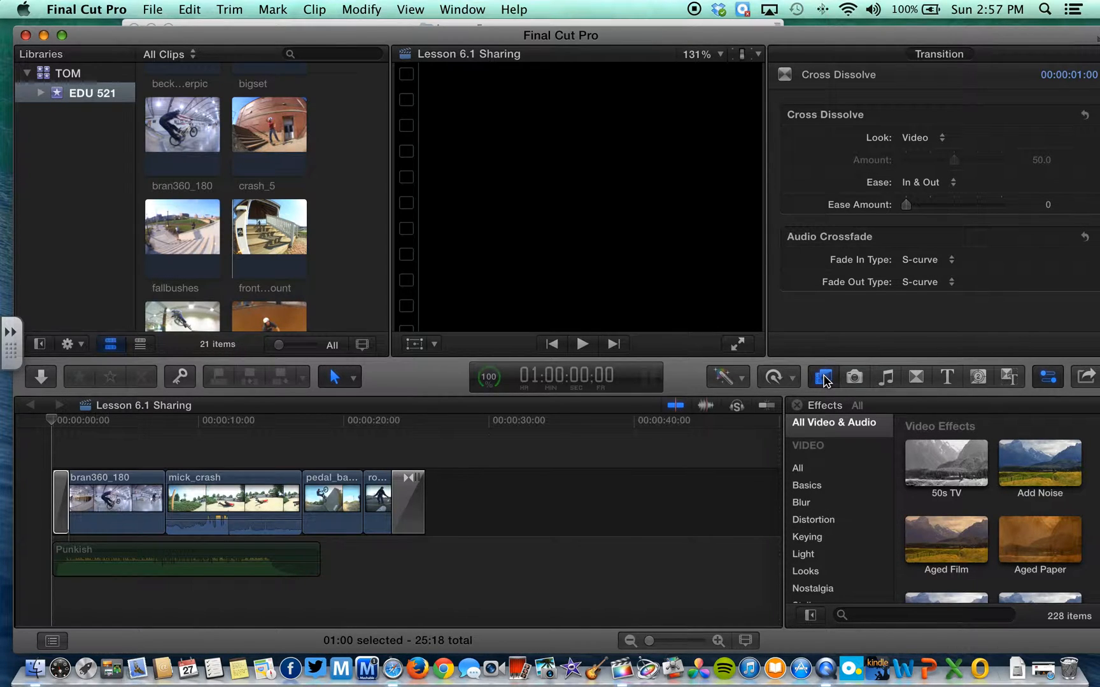
{"action": "scroll", "coordinate": [891, 475], "scroll_direction": "down", "scroll_amount": 2}
{"action": "scroll", "coordinate": [886, 475], "scroll_direction": "up", "scroll_amount": 2}
{"action": "scroll", "coordinate": [886, 475], "scroll_direction": "down", "scroll_amount": 10}
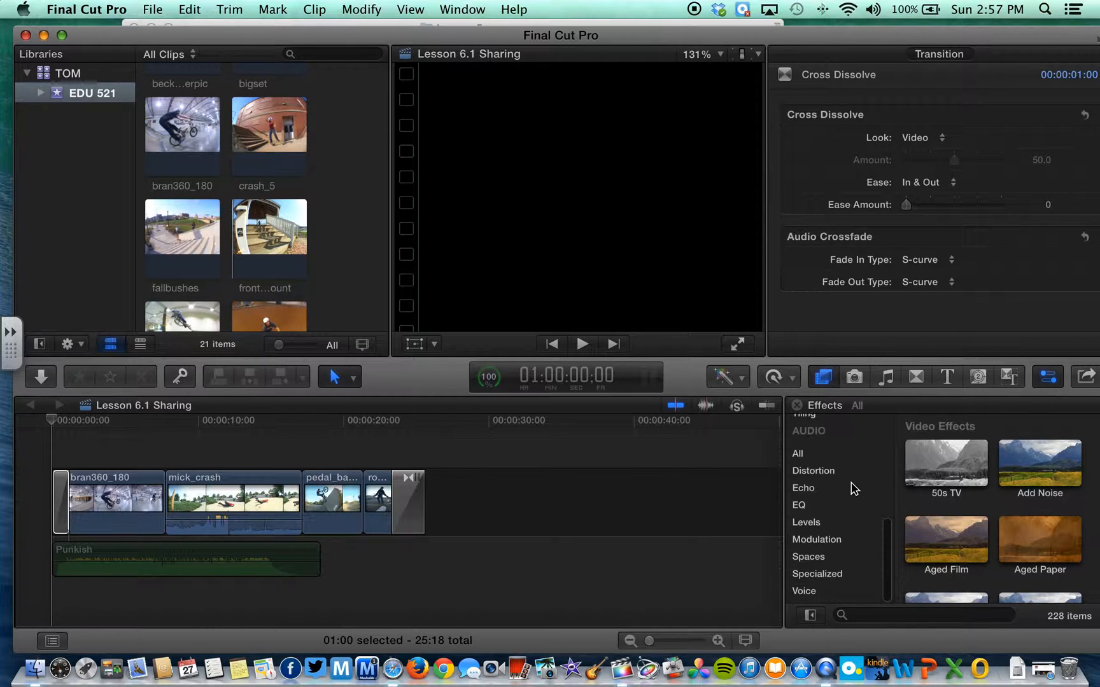
{"action": "scroll", "coordinate": [853, 489], "scroll_direction": "up", "scroll_amount": 10}
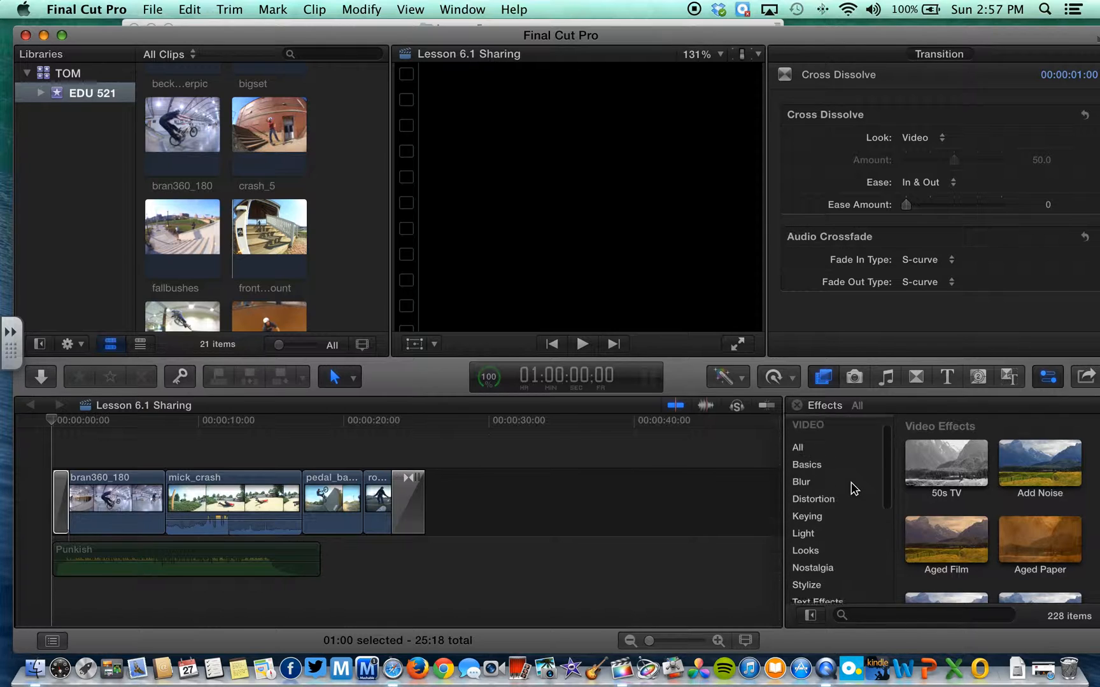
{"action": "scroll", "coordinate": [854, 489], "scroll_direction": "up", "scroll_amount": 2}
{"action": "left_click", "coordinate": [943, 465]}
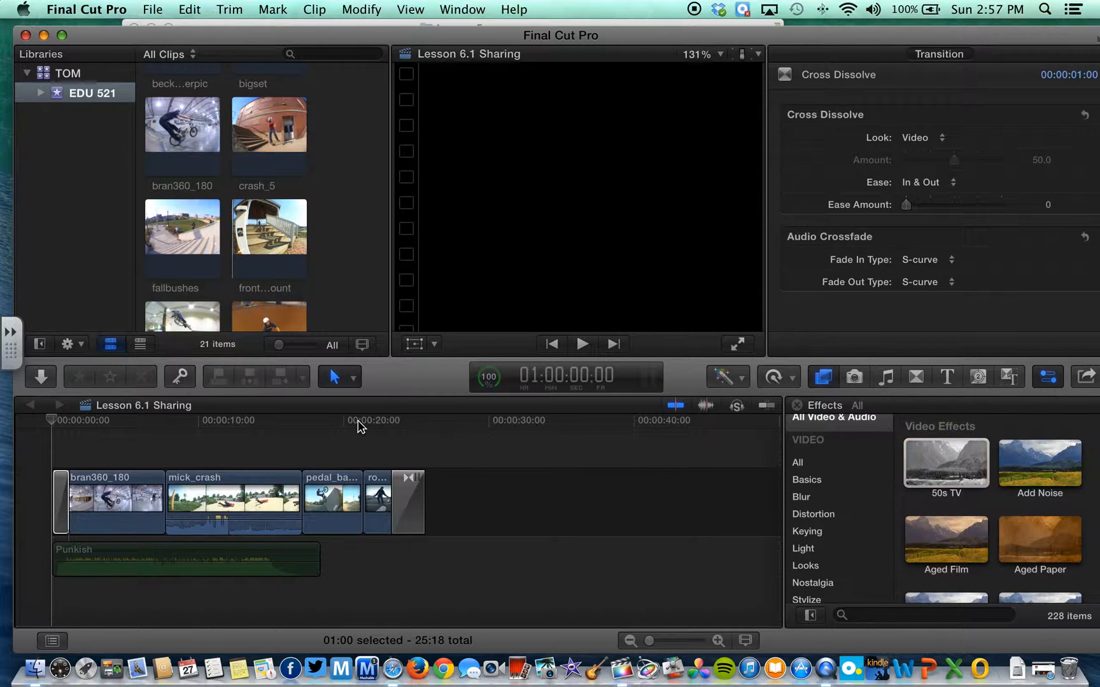
Delete the Wipe at the end of rob_180 and the Cross Dissolve at the start of bran360_180.
{"action": "left_click", "coordinate": [331, 421]}
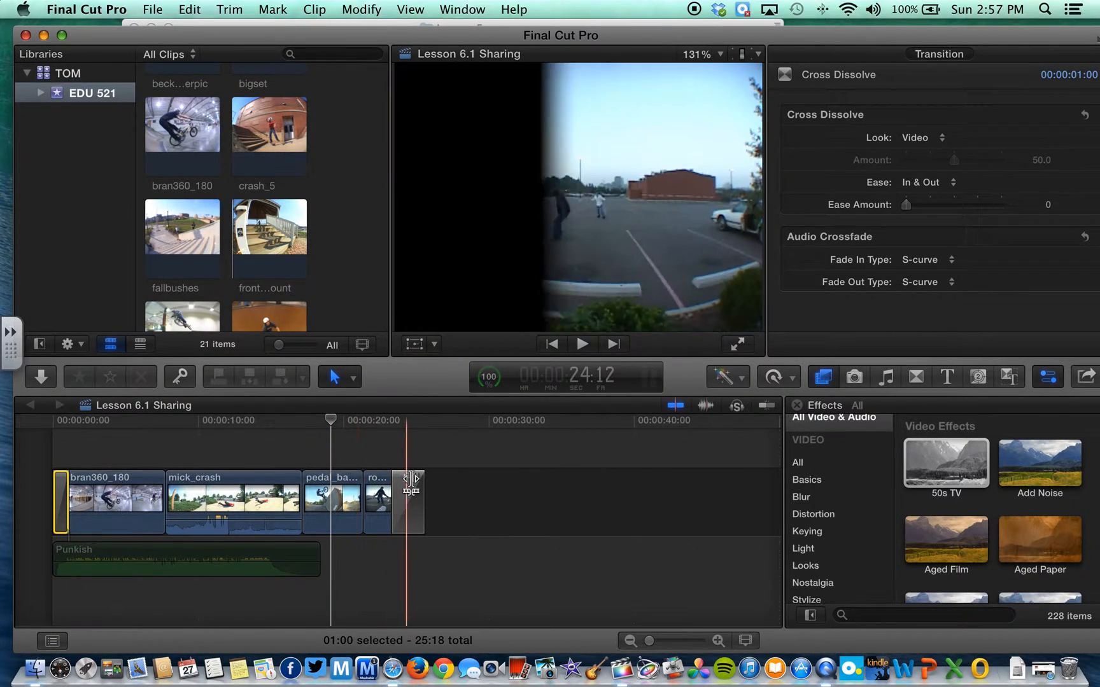
{"action": "left_click", "coordinate": [411, 484]}
{"action": "double_click", "coordinate": [412, 490]}
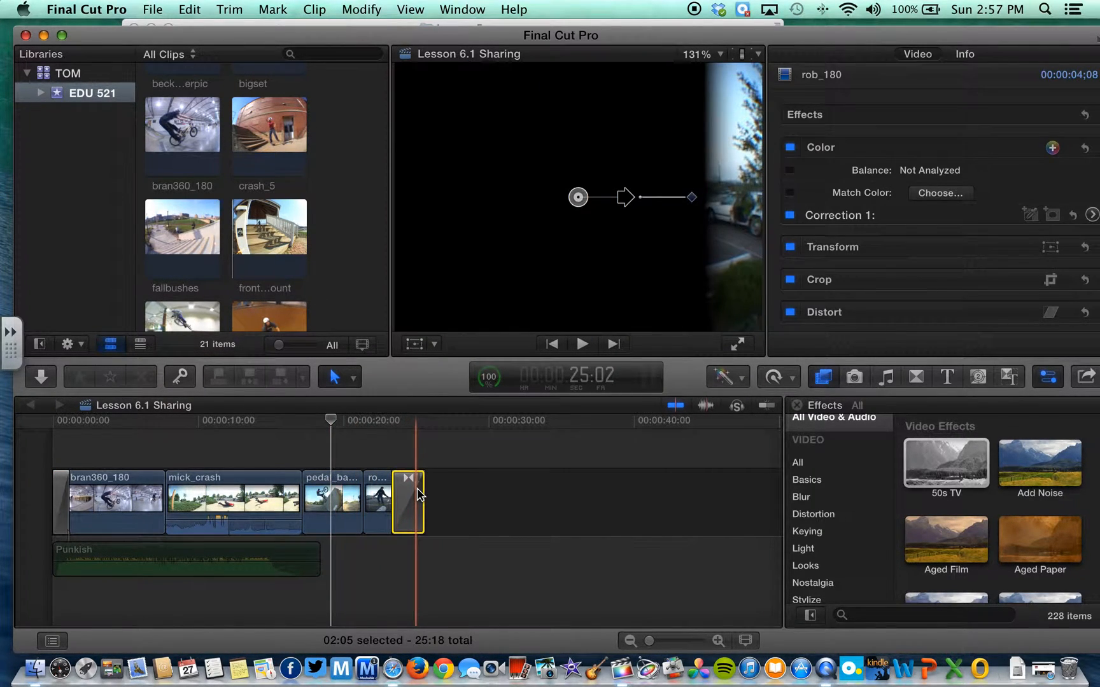
{"action": "key", "text": "Delete"}
{"action": "left_click", "coordinate": [60, 503]}
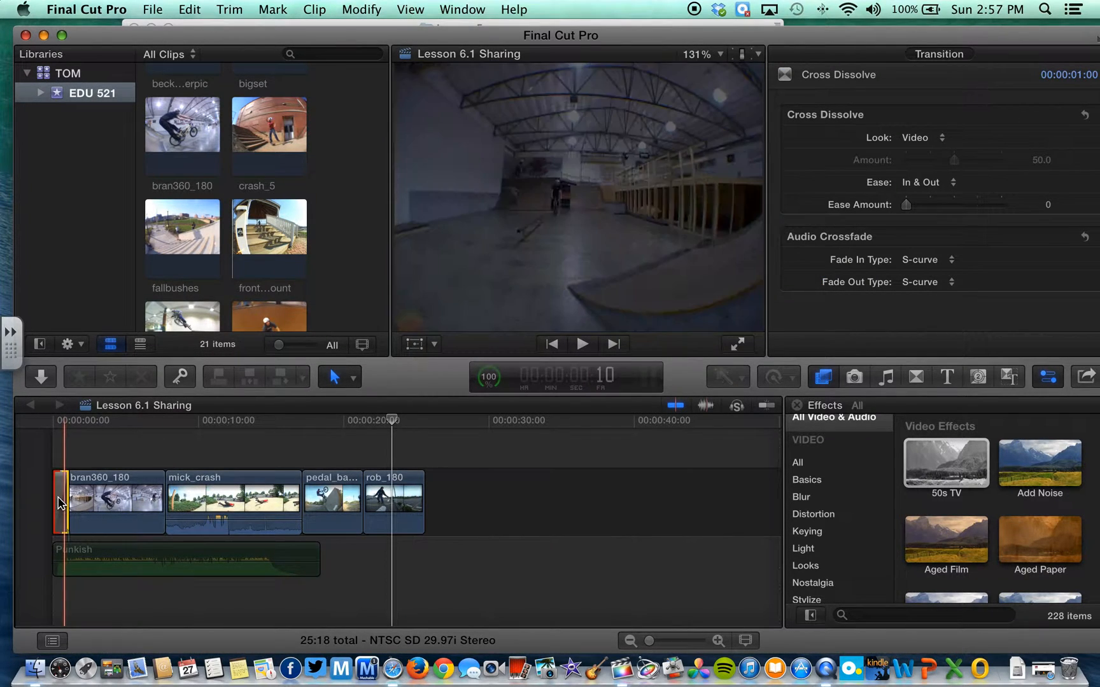
{"action": "key", "text": "Delete"}
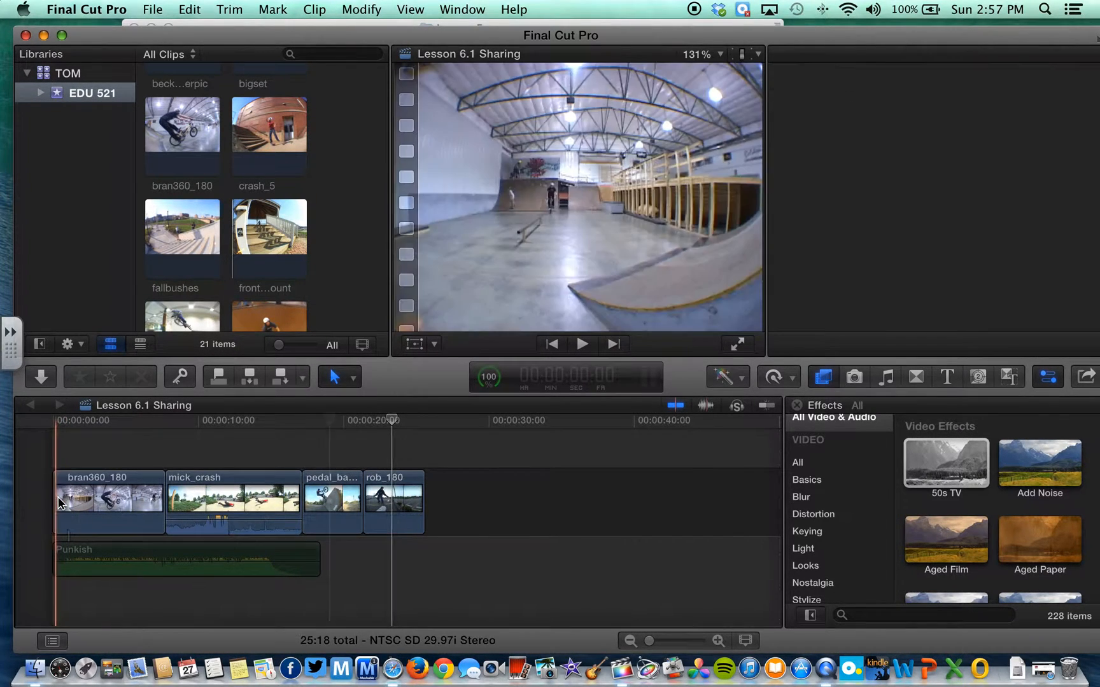
Apply the 50s TV video effect to the pedal_barrier clip and move the playhead to 19:10 to check it.
{"action": "left_click", "coordinate": [318, 421]}
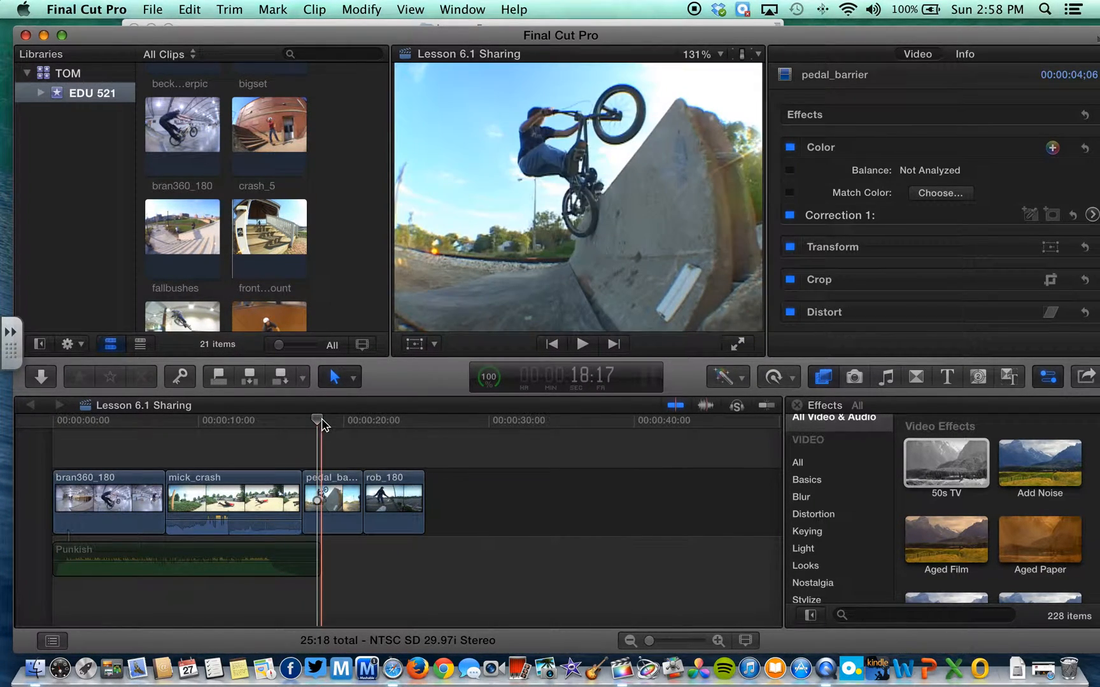
{"action": "left_click_drag", "start_coordinate": [759, 457], "coordinate": [335, 489]}
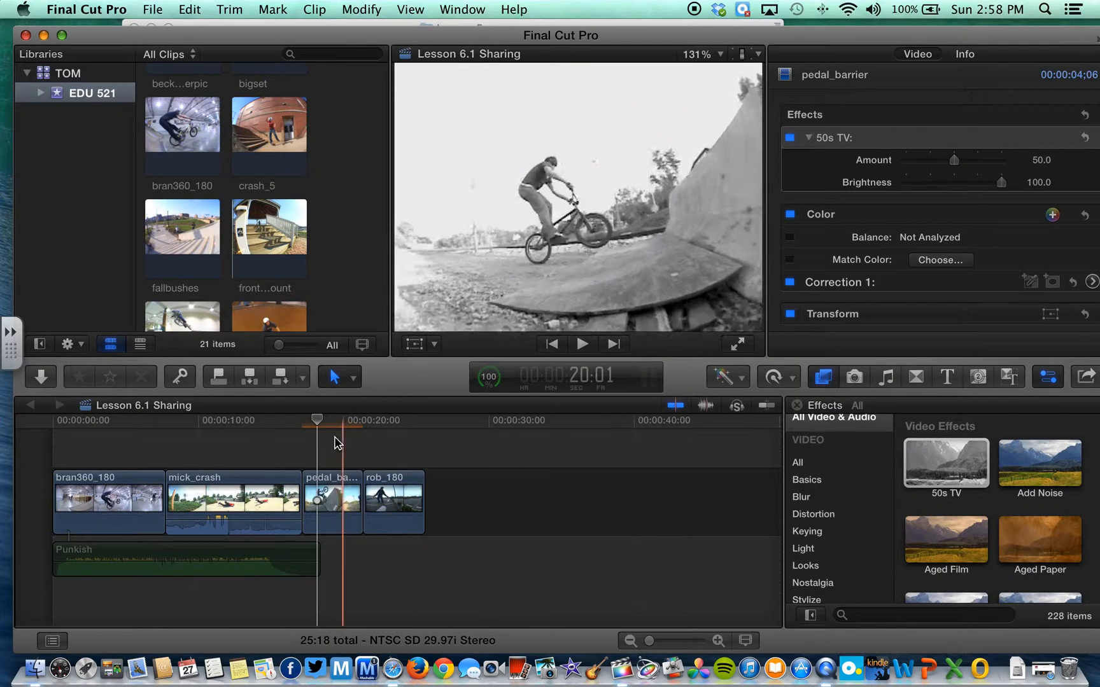
{"action": "left_click_drag", "start_coordinate": [315, 420], "coordinate": [333, 422]}
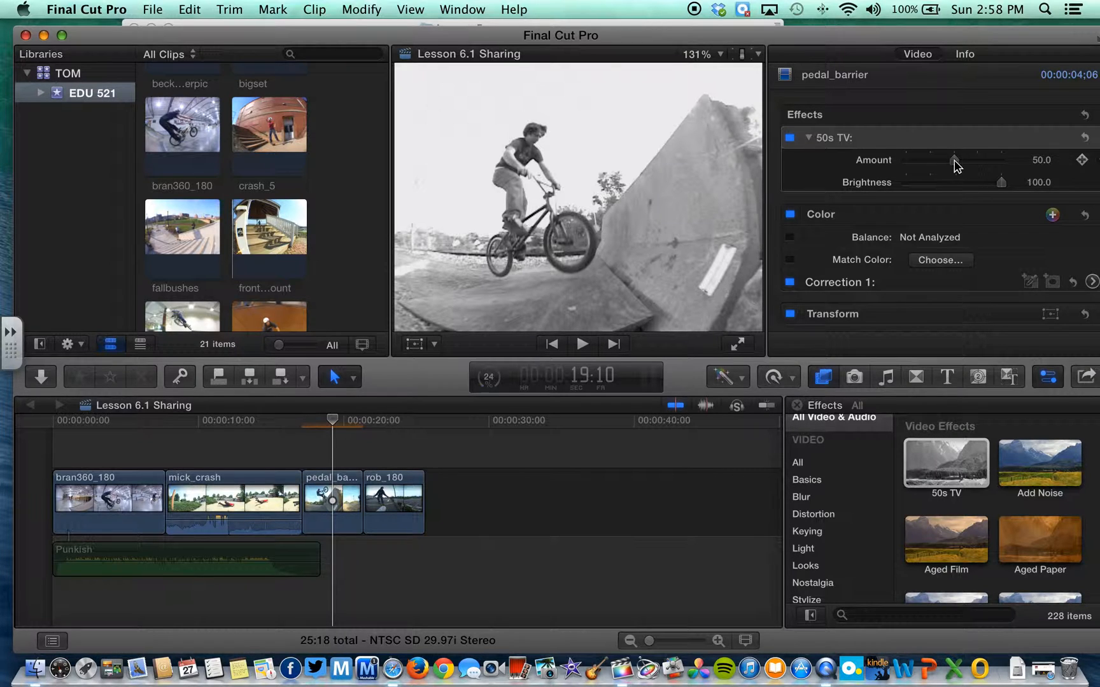
Try an Amount of 55.58 for pedal_barrier's 50s TV effect, and undo both the adjustment and the effect.
{"action": "left_click_drag", "start_coordinate": [991, 166], "coordinate": [961, 167]}
{"action": "scroll", "coordinate": [970, 230], "scroll_direction": "down", "scroll_amount": 3}
{"action": "scroll", "coordinate": [969, 229], "scroll_direction": "up", "scroll_amount": 3}
{"action": "mouse_move", "coordinate": [826, 154]}
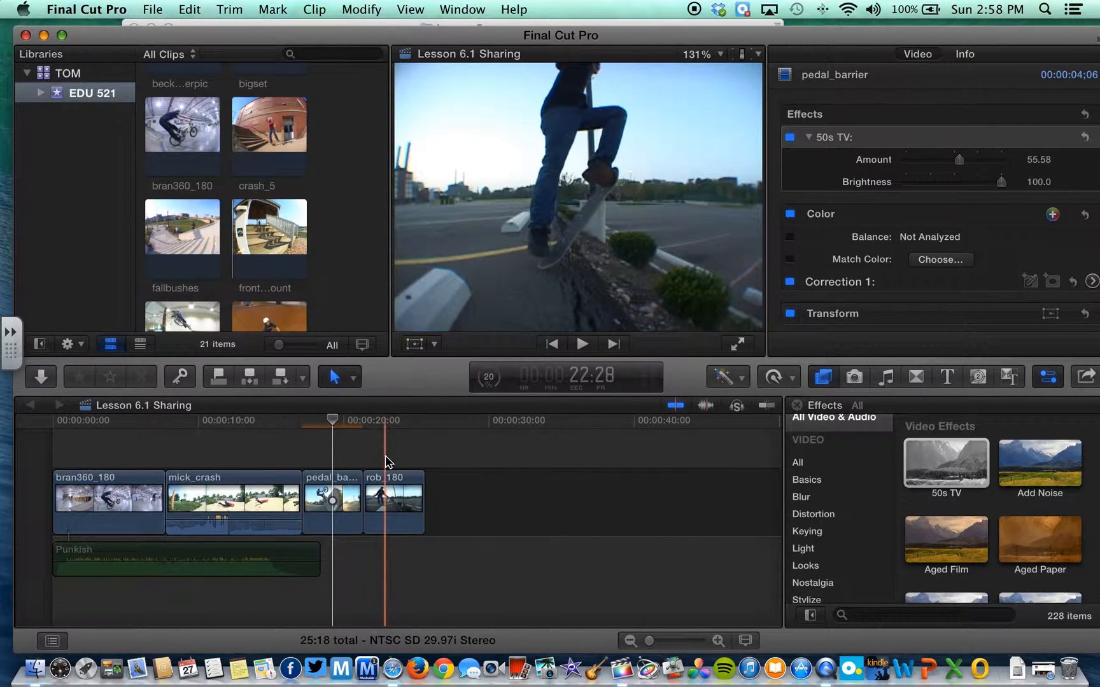
{"action": "left_click", "coordinate": [331, 499]}
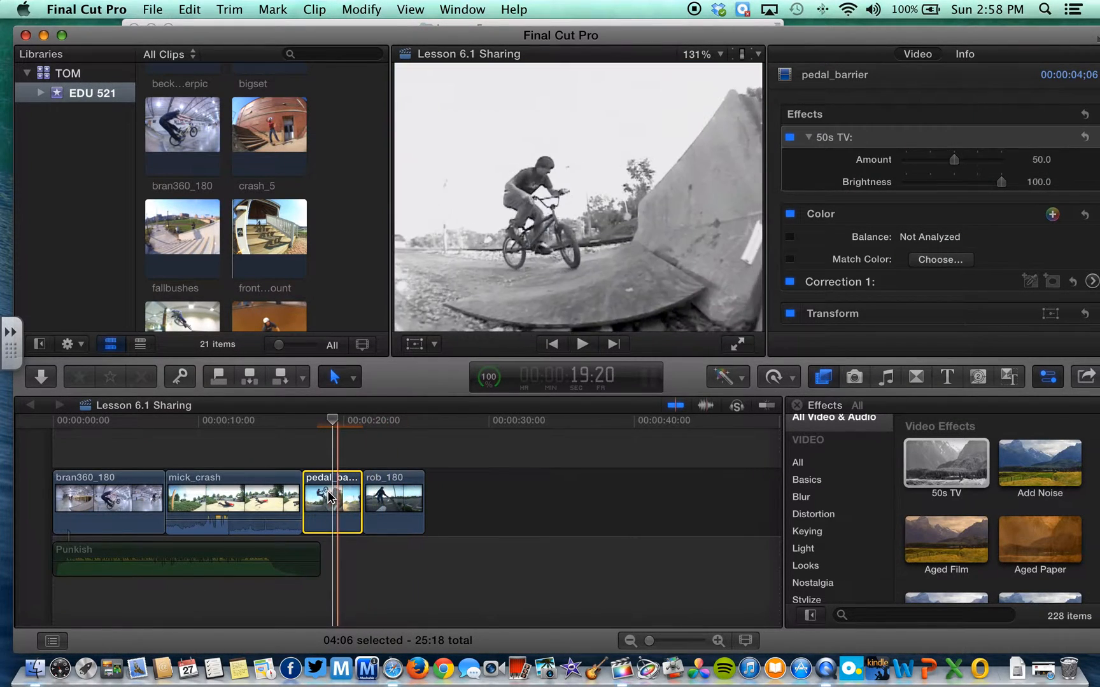
{"action": "key", "text": "super+z"}
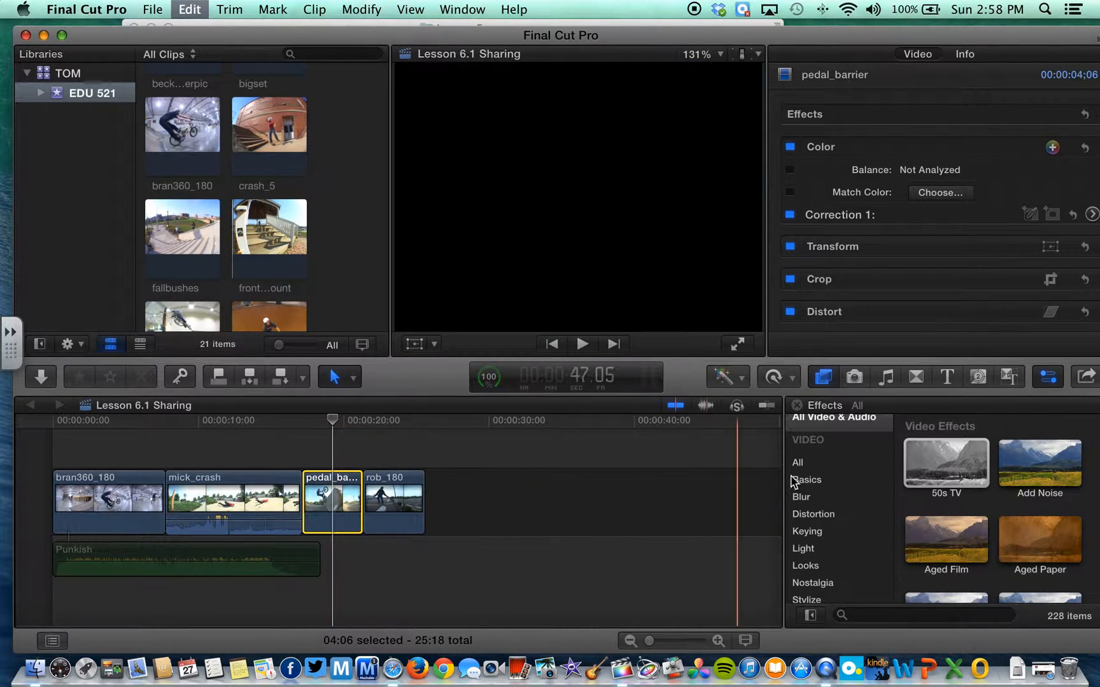
Try the Aged Film effect on the pedal_barrier clip and undo it.
{"action": "scroll", "coordinate": [990, 507], "scroll_direction": "down", "scroll_amount": 3}
{"action": "left_click", "coordinate": [964, 449]}
{"action": "left_click_drag", "start_coordinate": [964, 449], "coordinate": [361, 491]}
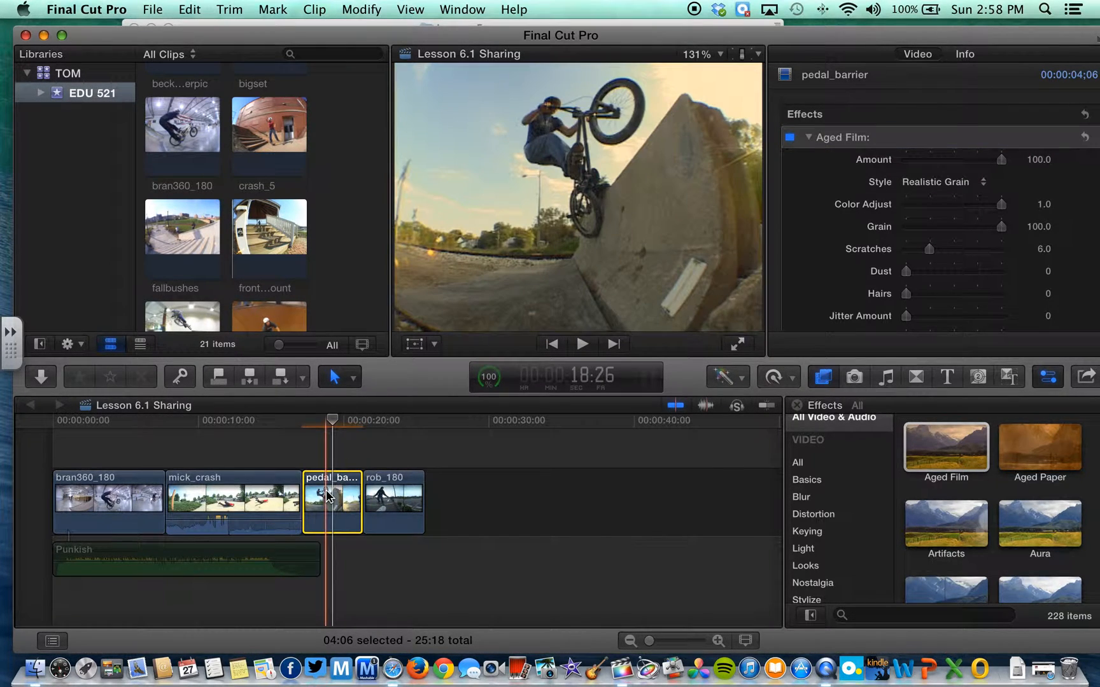
{"action": "key", "text": "super+z"}
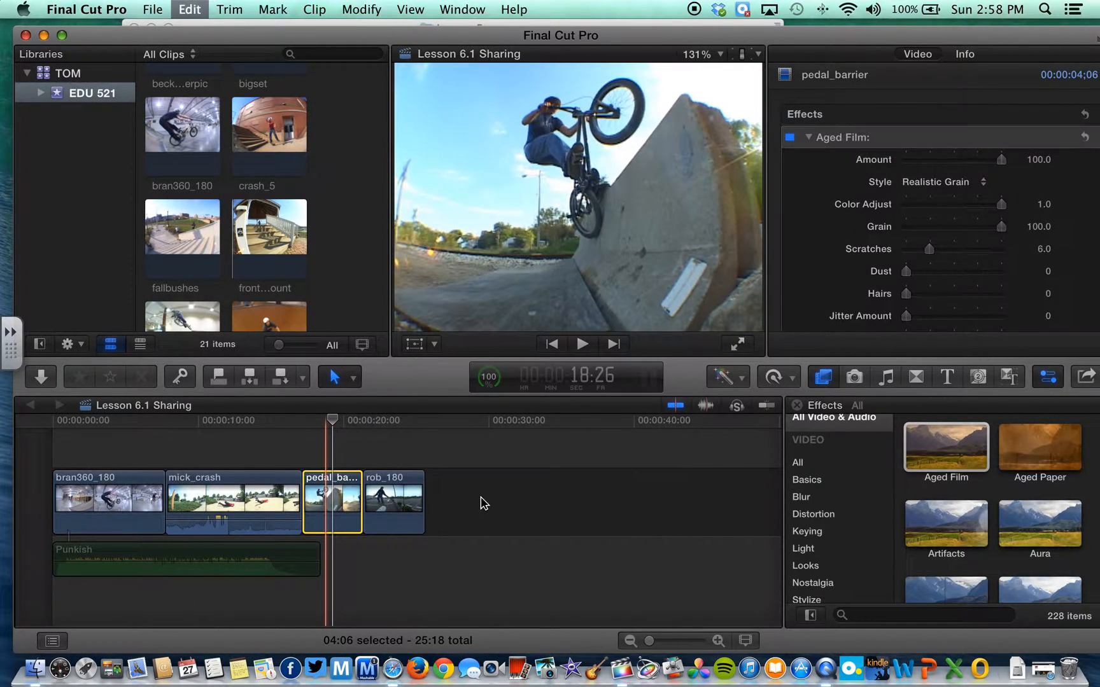
Try the Cast effect on the pedal_barrier clip and undo it.
{"action": "scroll", "coordinate": [1075, 498], "scroll_direction": "down", "scroll_amount": 5}
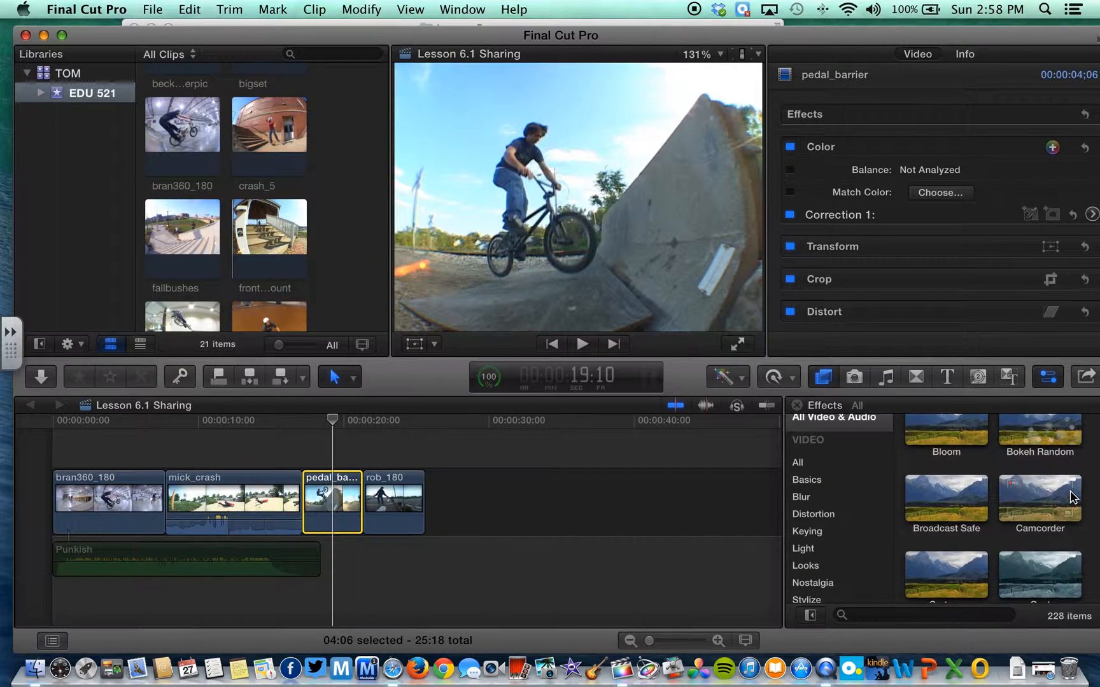
{"action": "scroll", "coordinate": [1073, 499], "scroll_direction": "down", "scroll_amount": 3}
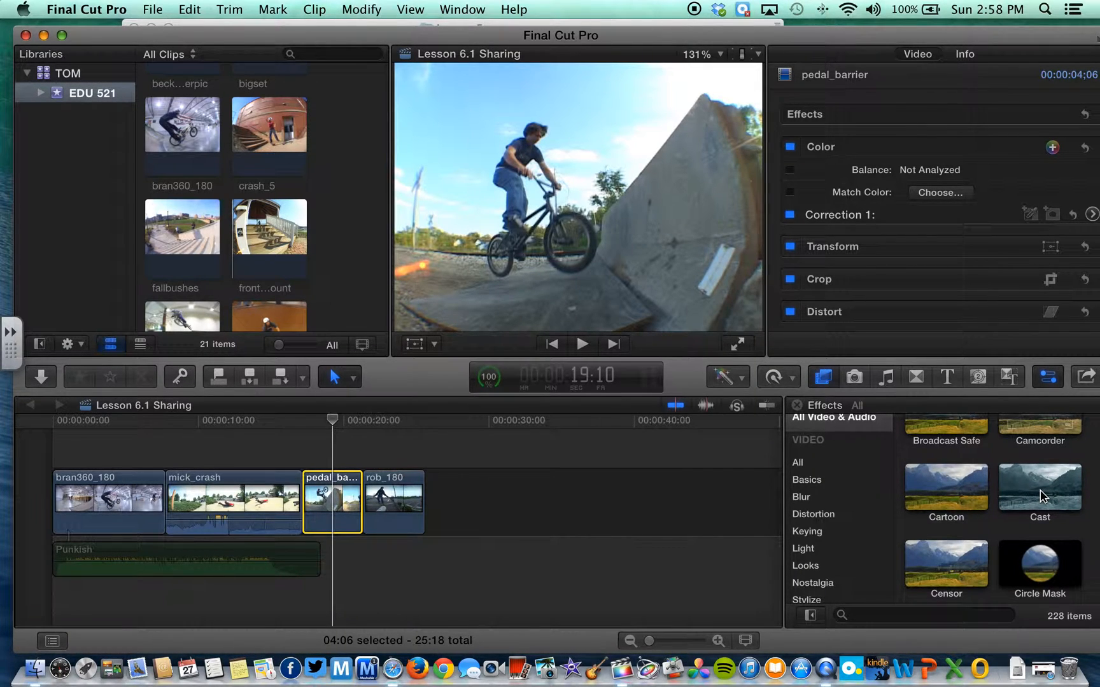
{"action": "left_click_drag", "start_coordinate": [1043, 490], "coordinate": [321, 493]}
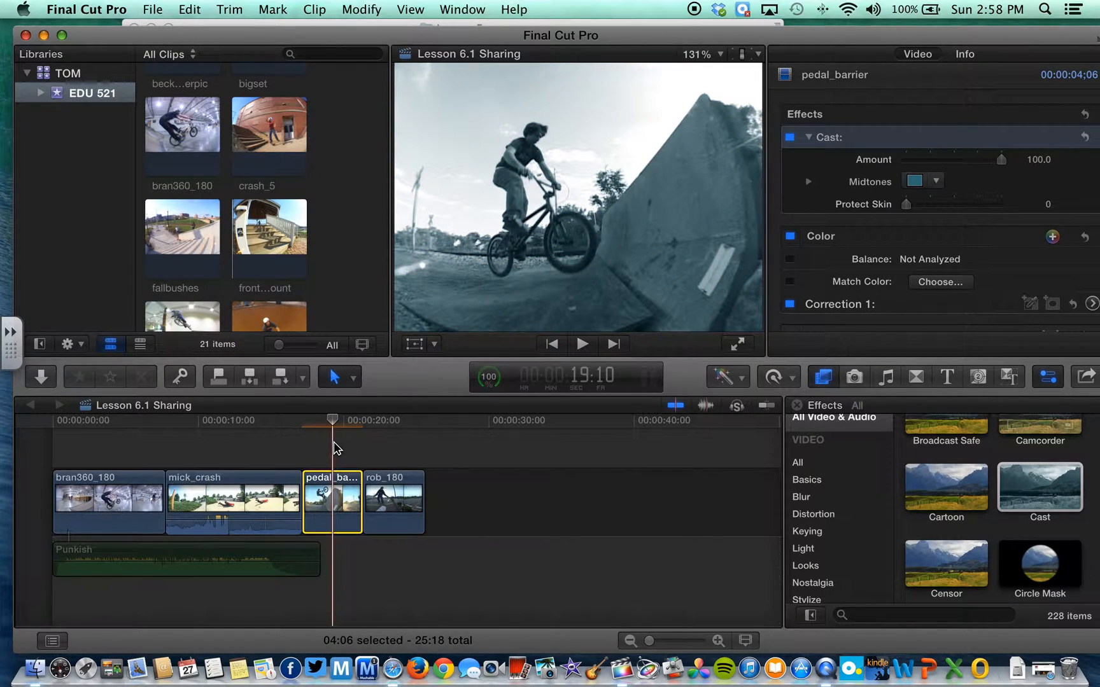
{"action": "key", "text": "super+z"}
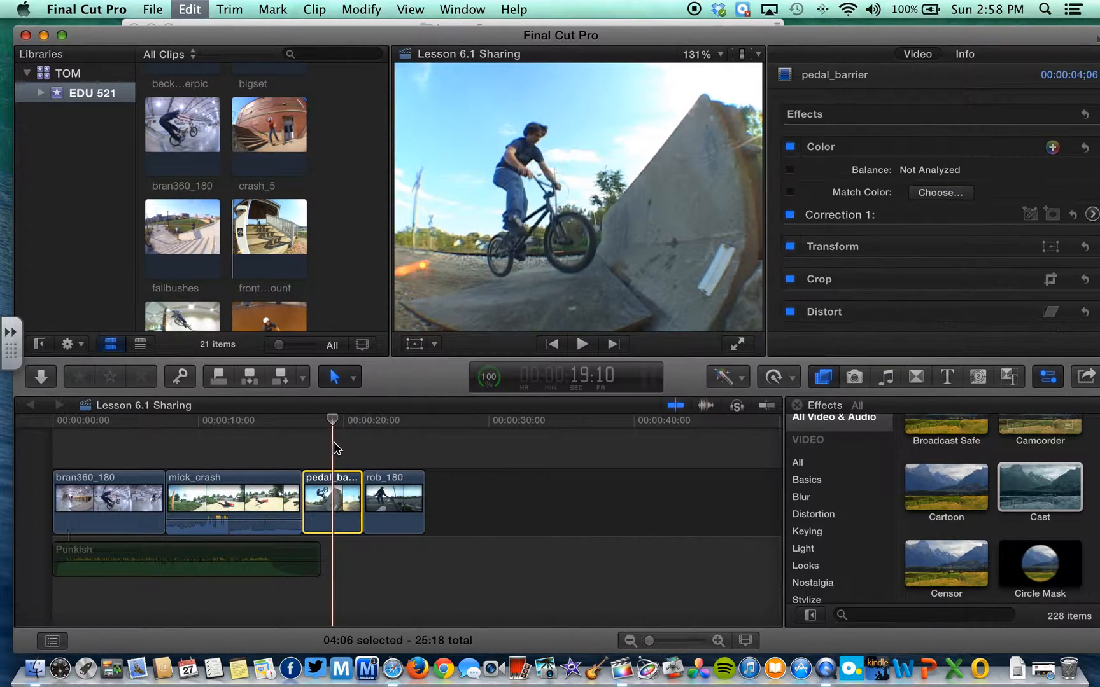
Apply the Combat video effect to the pedal_barrier clip.
{"action": "scroll", "coordinate": [1044, 553], "scroll_direction": "down", "scroll_amount": 2}
{"action": "scroll", "coordinate": [1044, 554], "scroll_direction": "down", "scroll_amount": 4}
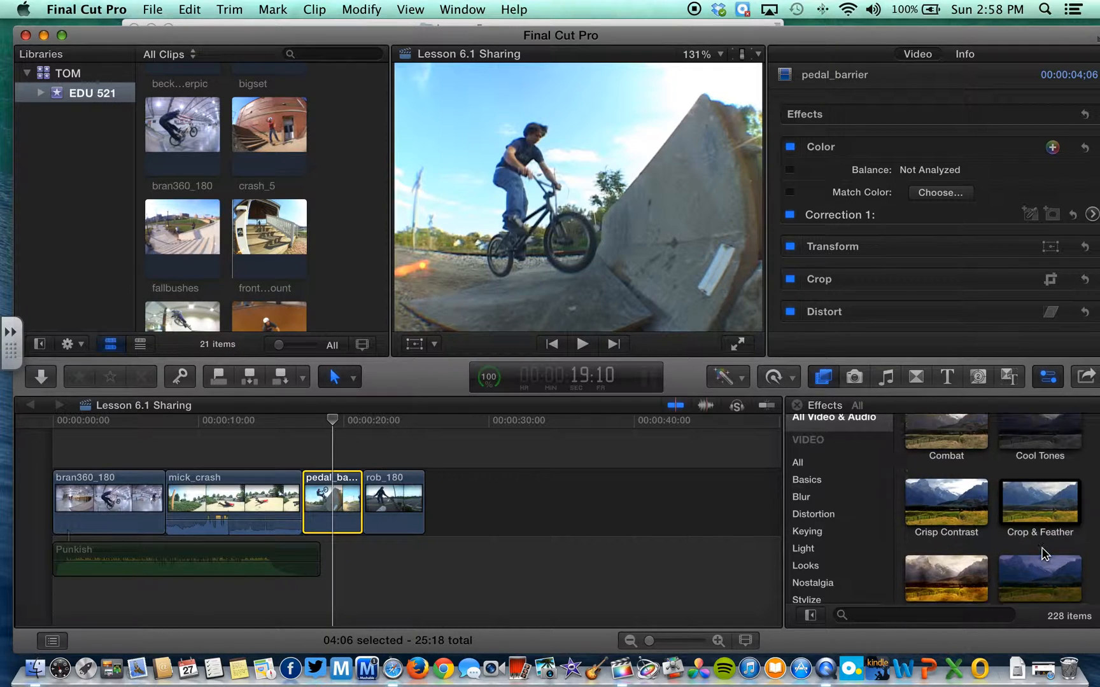
{"action": "left_click_drag", "start_coordinate": [964, 474], "coordinate": [330, 484]}
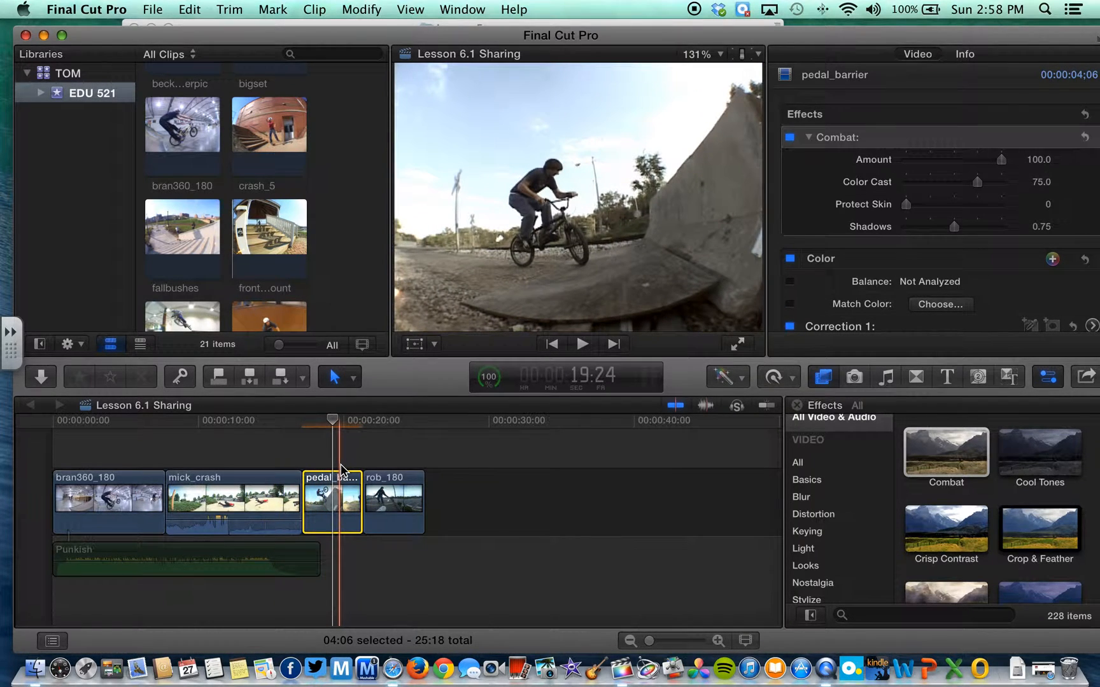
Preview the Crisp Contrast and Crop & Feather effects on the pedal_barrier clip.
{"action": "left_click", "coordinate": [962, 540]}
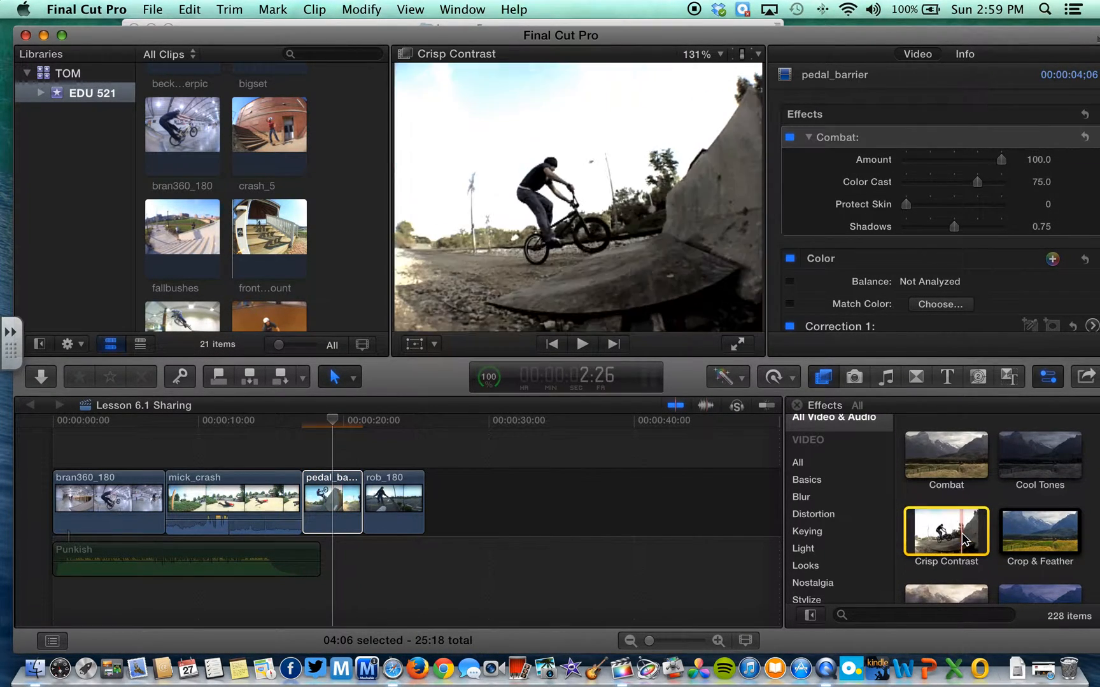
{"action": "left_click", "coordinate": [1031, 540]}
{"action": "scroll", "coordinate": [1031, 539], "scroll_direction": "down", "scroll_amount": 2}
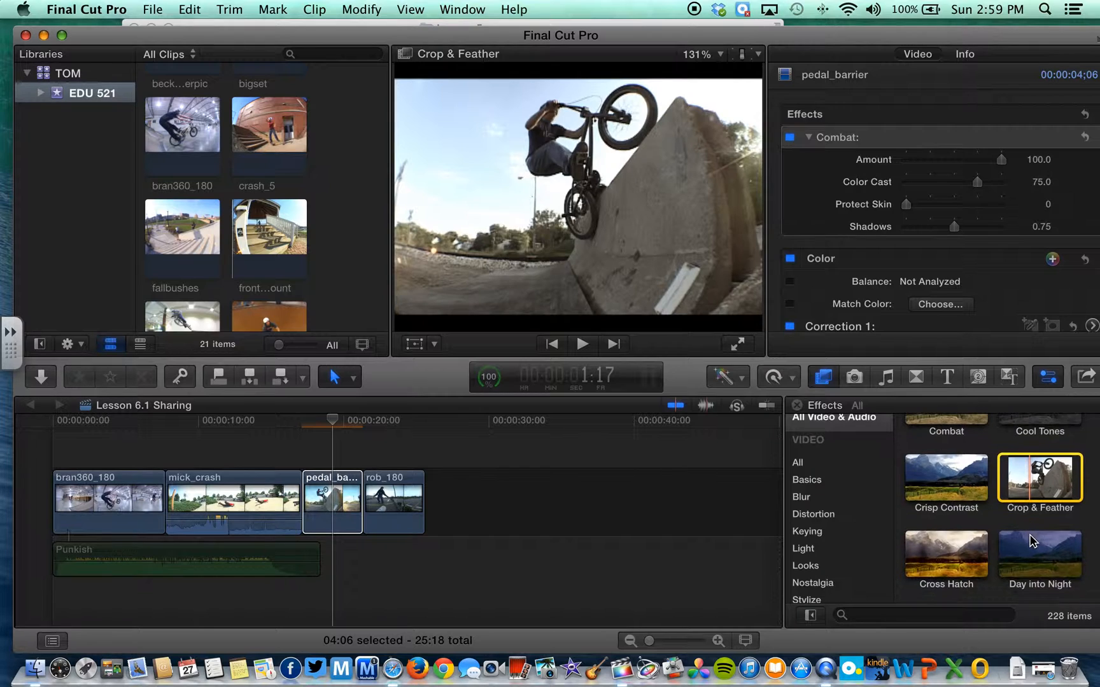
Preview the Day into Night, Cross Hatch, Dazzle and Desert Glare effects on the pedal_barrier clip.
{"action": "left_click", "coordinate": [1032, 566]}
{"action": "left_click", "coordinate": [946, 555]}
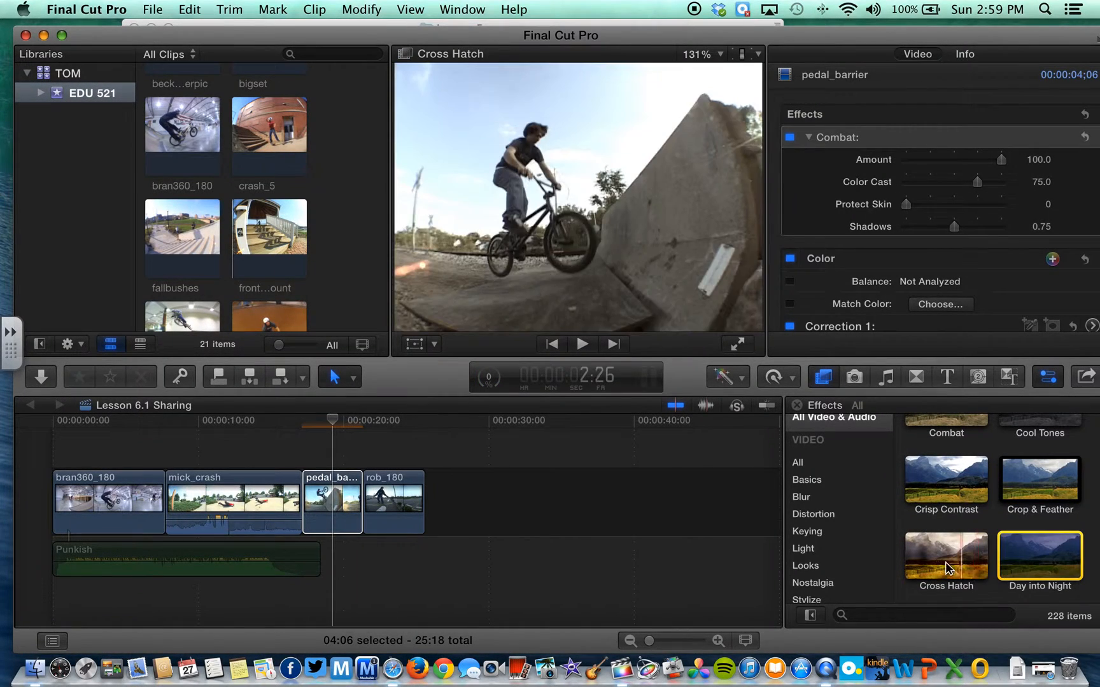
{"action": "scroll", "coordinate": [951, 569], "scroll_direction": "down", "scroll_amount": 2}
{"action": "left_click", "coordinate": [949, 564]}
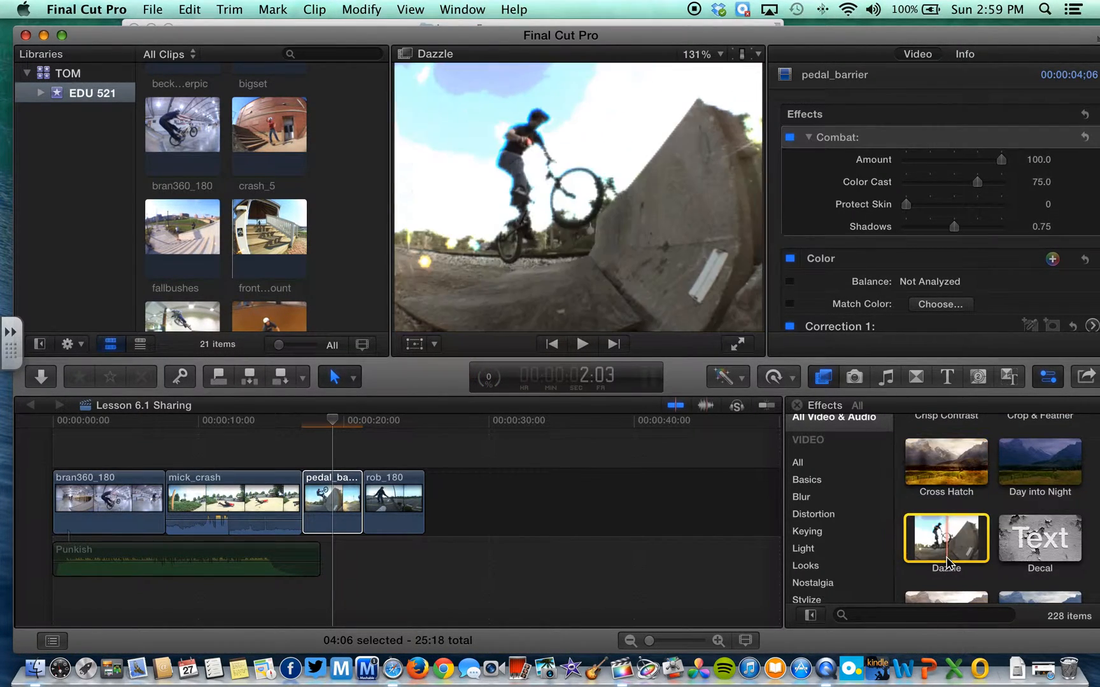
{"action": "scroll", "coordinate": [948, 560], "scroll_direction": "down", "scroll_amount": 2}
{"action": "left_click", "coordinate": [953, 554]}
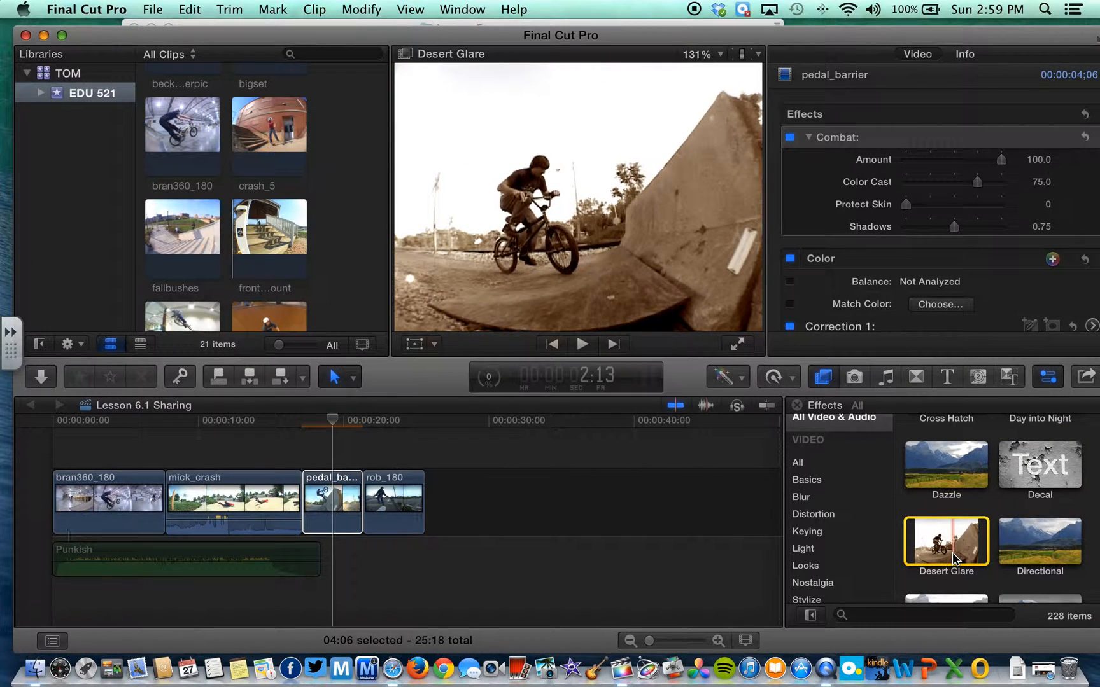
Preview the Drop Shadow and Dream effects on the pedal_barrier clip.
{"action": "scroll", "coordinate": [952, 552], "scroll_direction": "down", "scroll_amount": 2}
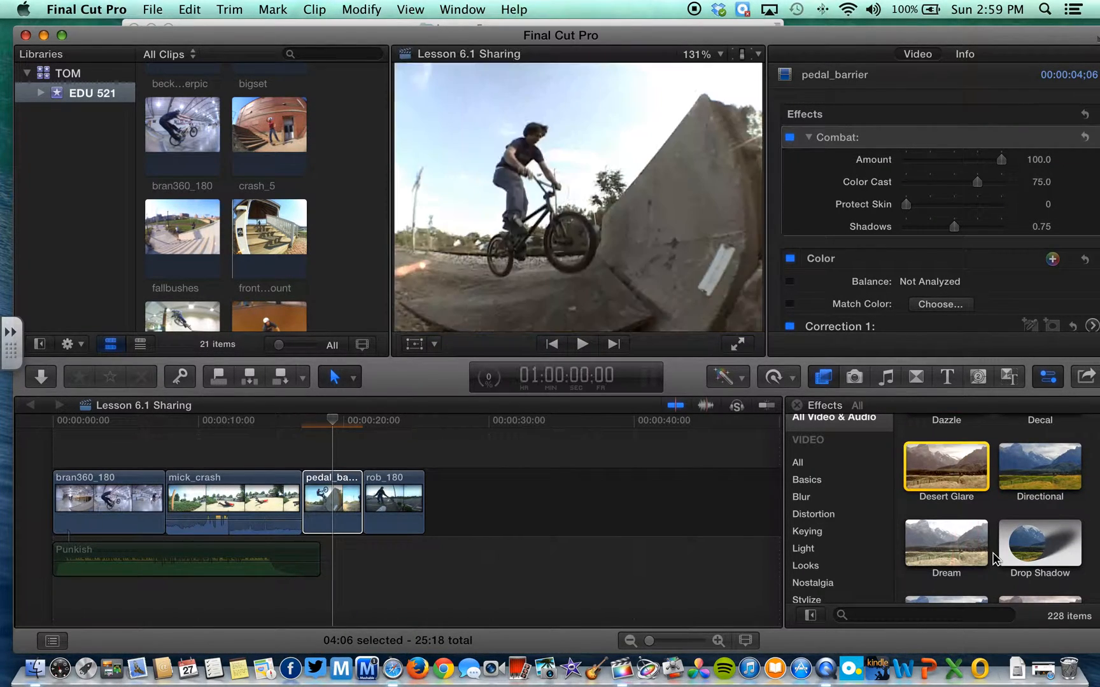
{"action": "left_click", "coordinate": [1034, 552]}
{"action": "left_click", "coordinate": [937, 551]}
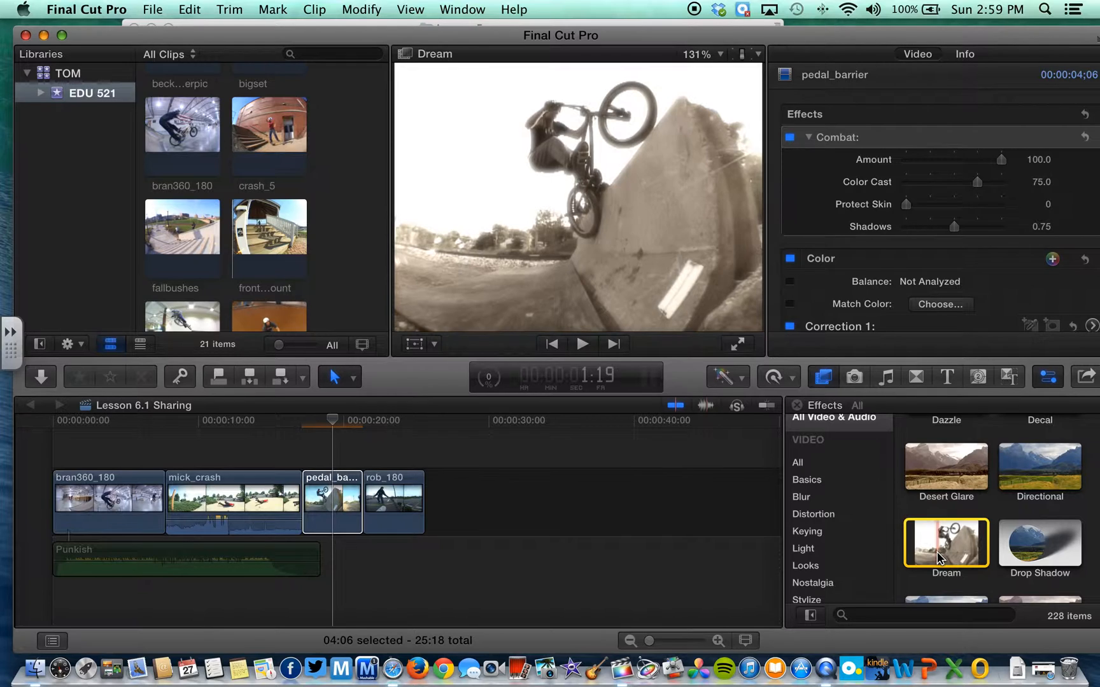
{"action": "scroll", "coordinate": [941, 551], "scroll_direction": "down", "scroll_amount": 2}
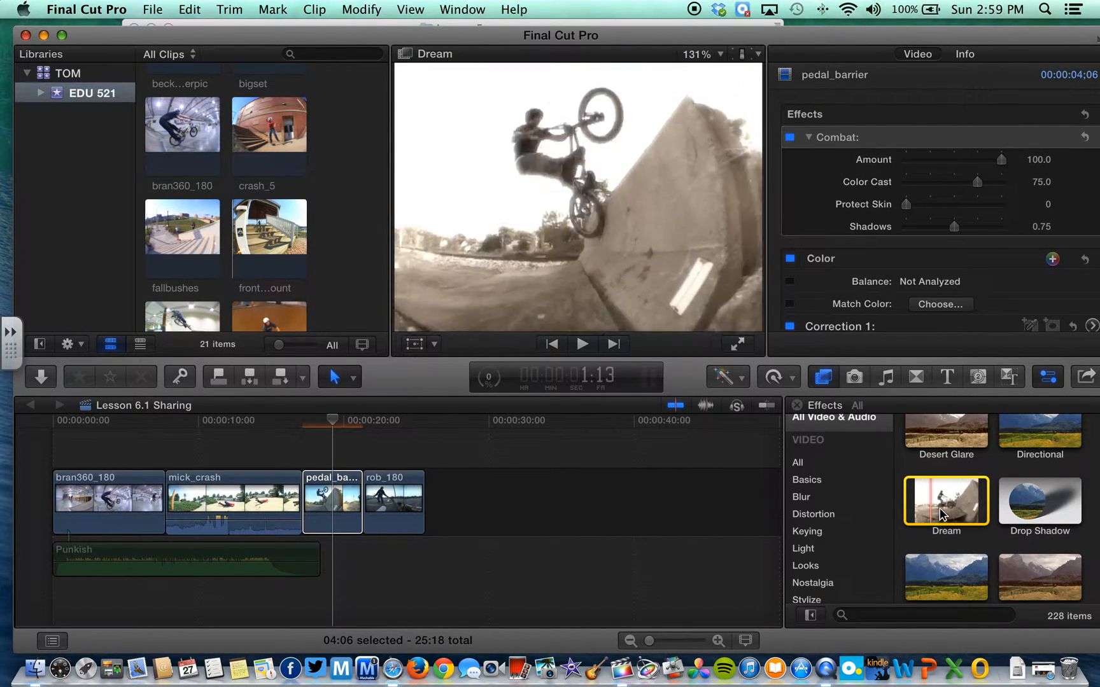
{"action": "scroll", "coordinate": [942, 560], "scroll_direction": "down", "scroll_amount": 1}
Preview the Faded Sun, Film Noir and Film Grain effects on the pedal_barrier clip.
{"action": "left_click", "coordinate": [1019, 541]}
{"action": "scroll", "coordinate": [1021, 542], "scroll_direction": "down", "scroll_amount": 1}
{"action": "scroll", "coordinate": [1031, 535], "scroll_direction": "down", "scroll_amount": 2}
{"action": "left_click", "coordinate": [1047, 520]}
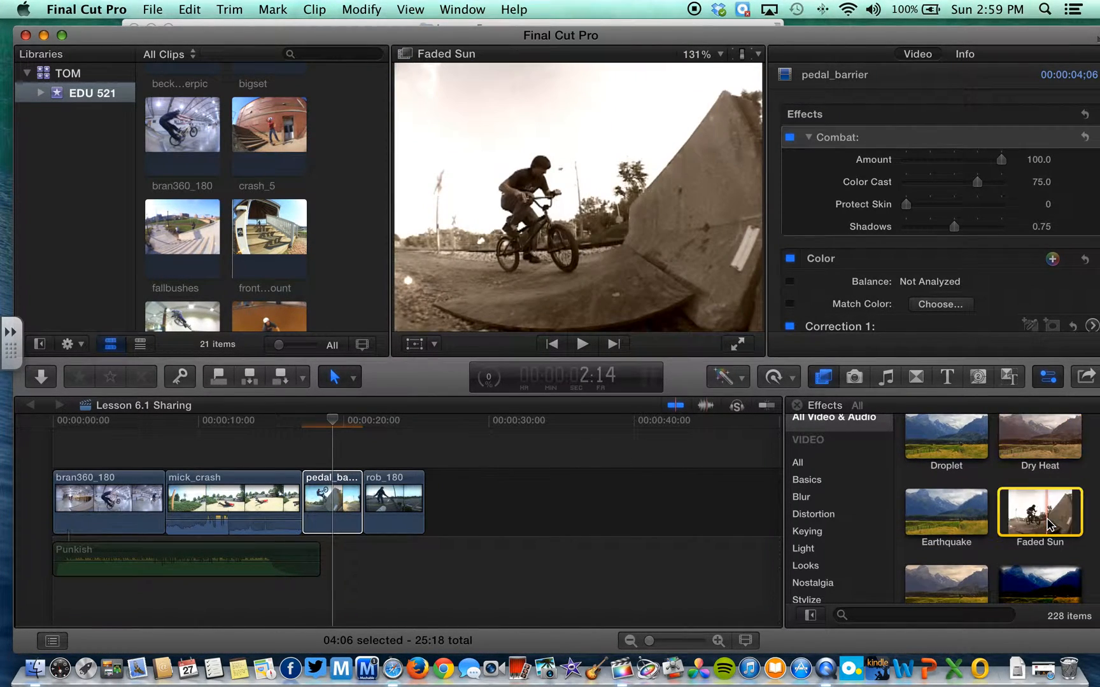
{"action": "scroll", "coordinate": [1052, 525], "scroll_direction": "down", "scroll_amount": 1}
{"action": "left_click", "coordinate": [1054, 527]}
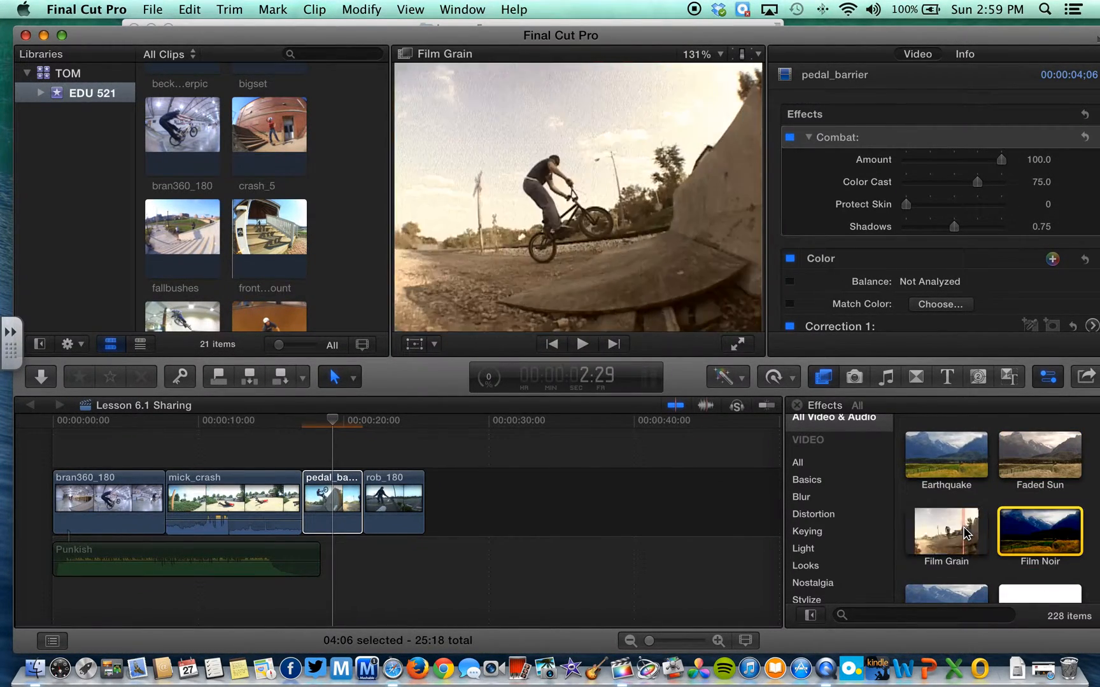
{"action": "left_click", "coordinate": [965, 534]}
{"action": "scroll", "coordinate": [965, 535], "scroll_direction": "down", "scroll_amount": 3}
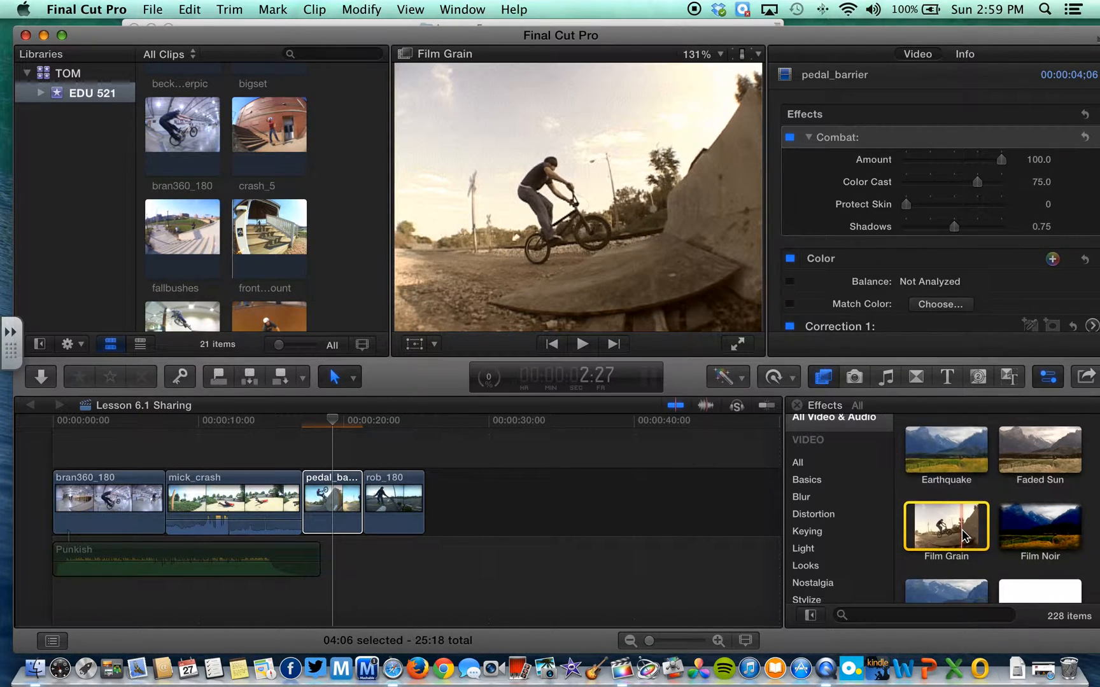
Show all video effects and preview Raindrops and Romantic on the pedal_barrier clip.
{"action": "scroll", "coordinate": [964, 536], "scroll_direction": "down", "scroll_amount": 1}
{"action": "scroll", "coordinate": [882, 499], "scroll_direction": "up", "scroll_amount": 1}
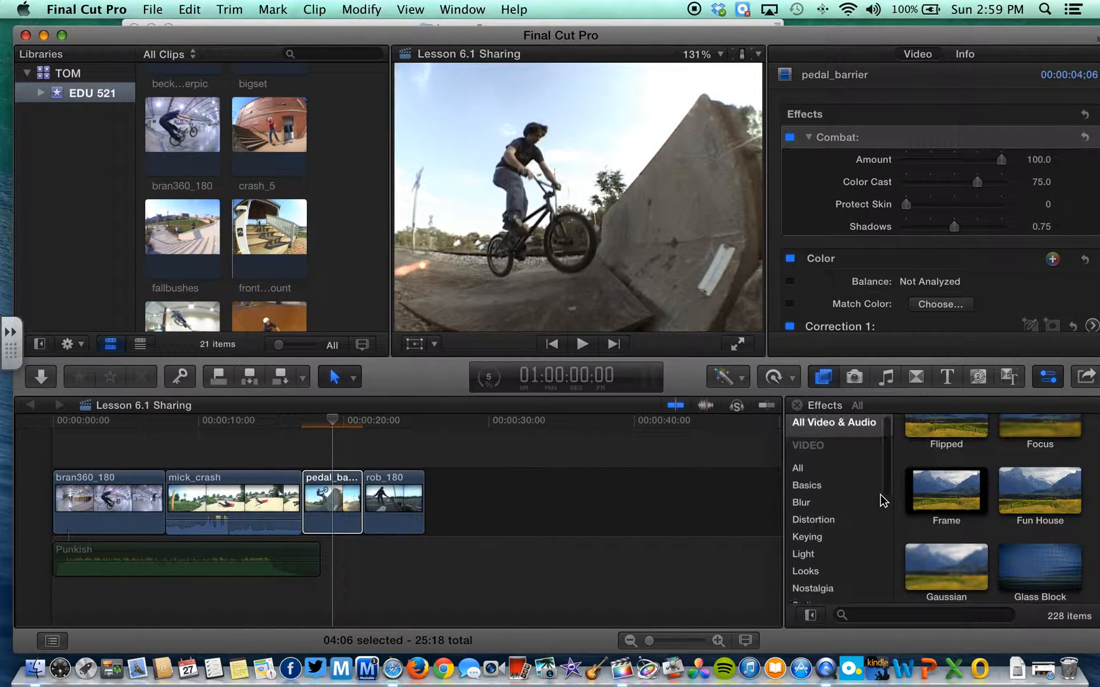
{"action": "scroll", "coordinate": [839, 425], "scroll_direction": "down", "scroll_amount": 1}
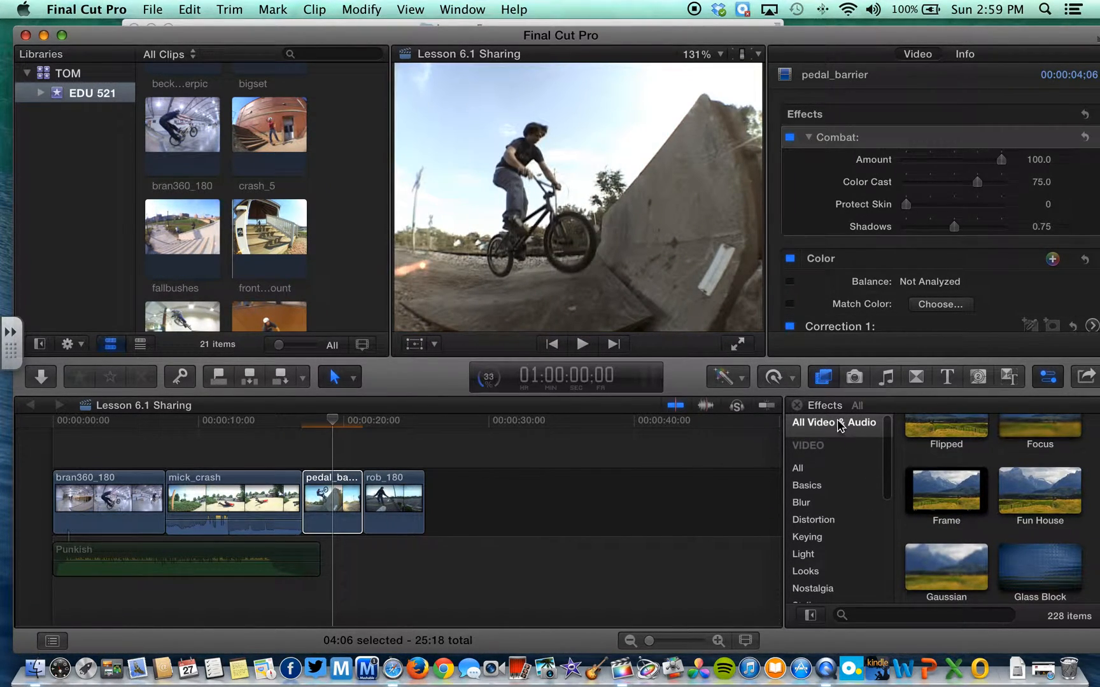
{"action": "left_click", "coordinate": [799, 470]}
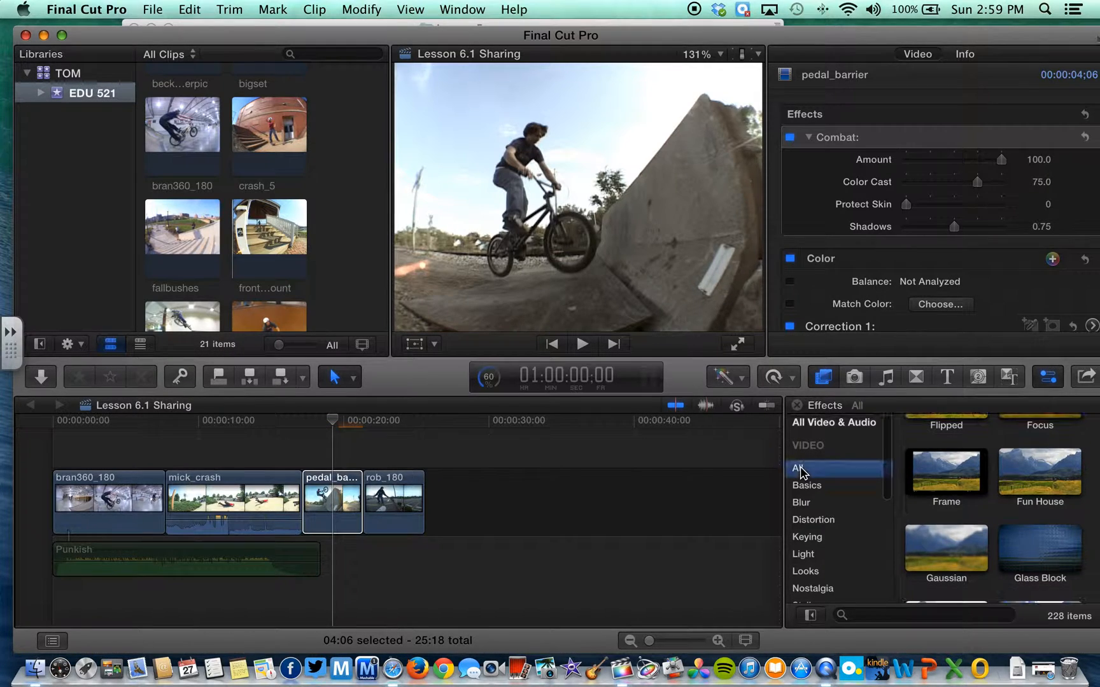
{"action": "scroll", "coordinate": [966, 517], "scroll_direction": "down", "scroll_amount": 10}
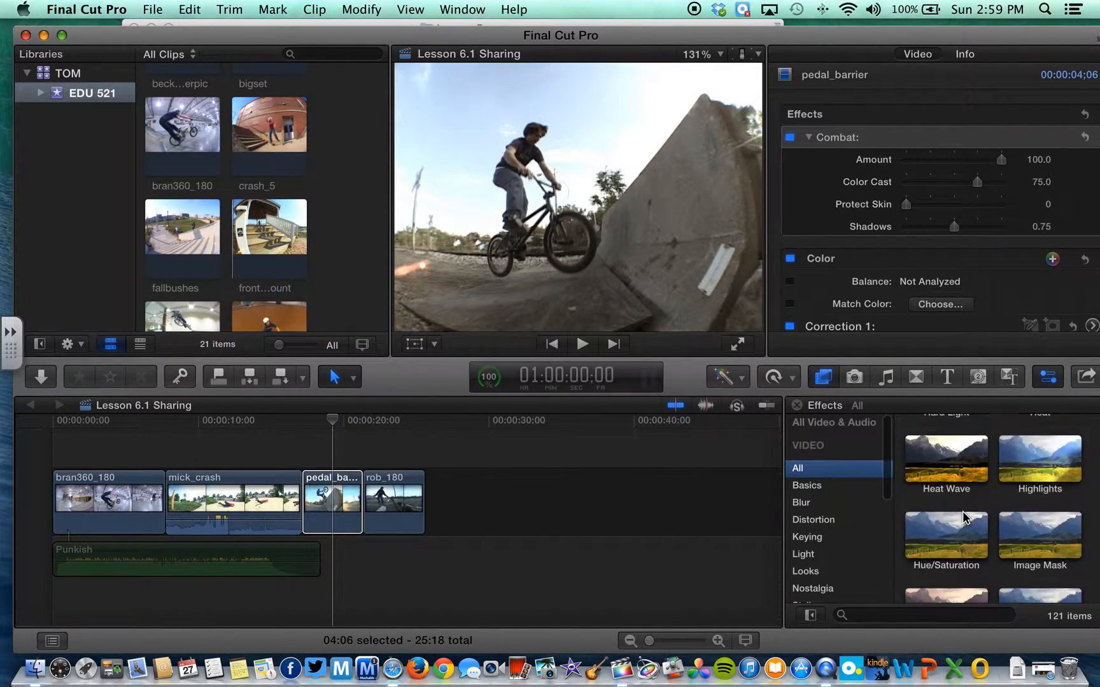
{"action": "scroll", "coordinate": [966, 517], "scroll_direction": "down", "scroll_amount": 5}
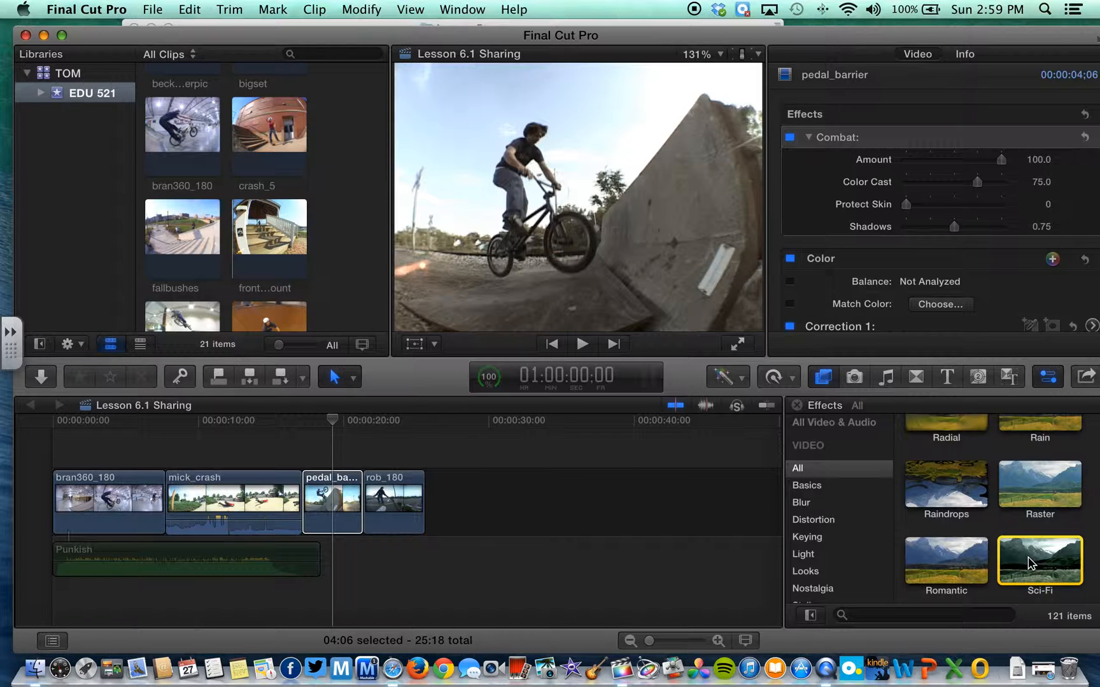
{"action": "left_click", "coordinate": [953, 488]}
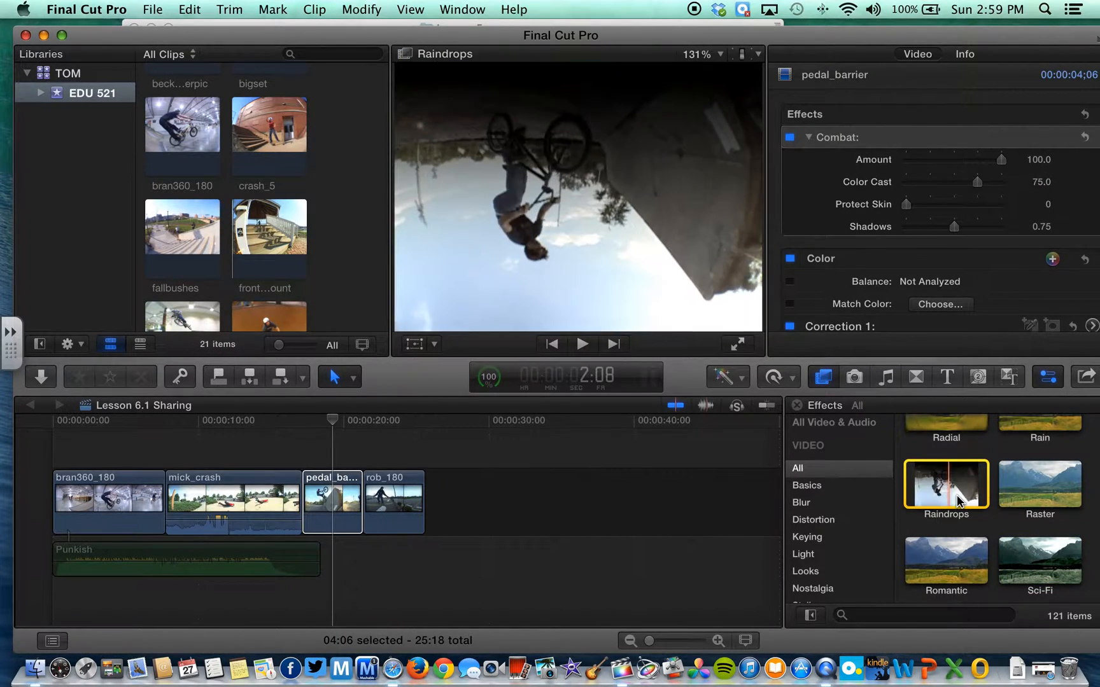
{"action": "left_click", "coordinate": [971, 560]}
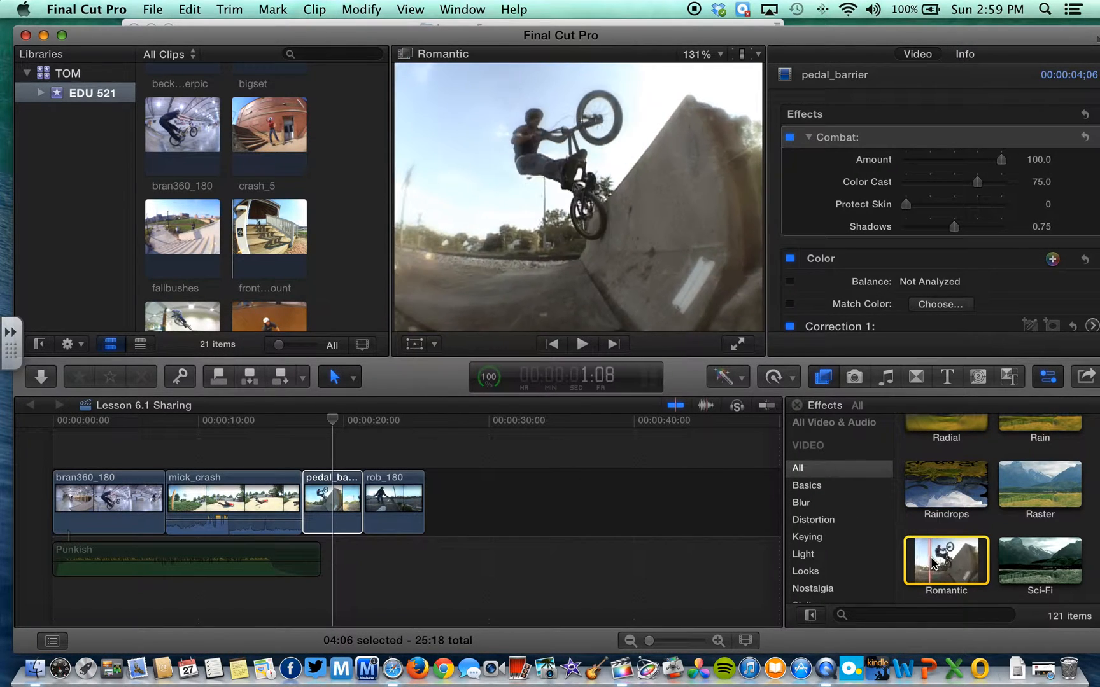
Preview the Shadows, Security, SLR and Streaks effects on the pedal_barrier clip.
{"action": "scroll", "coordinate": [972, 560], "scroll_direction": "down", "scroll_amount": 4}
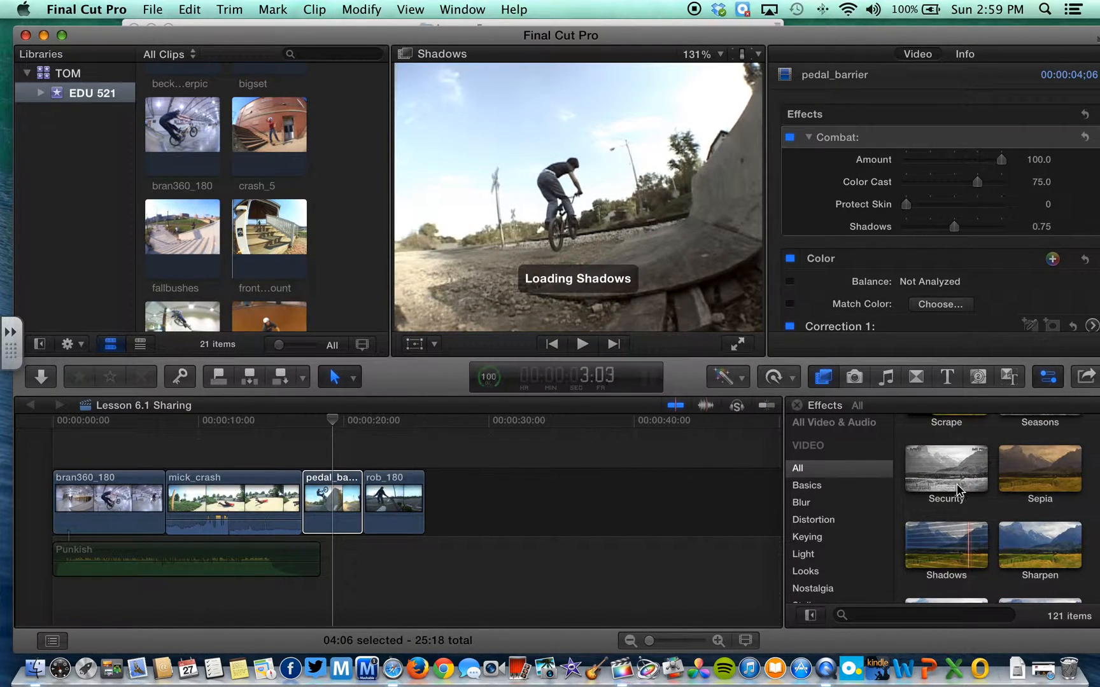
{"action": "left_click", "coordinate": [933, 488]}
{"action": "scroll", "coordinate": [936, 493], "scroll_direction": "down", "scroll_amount": 3}
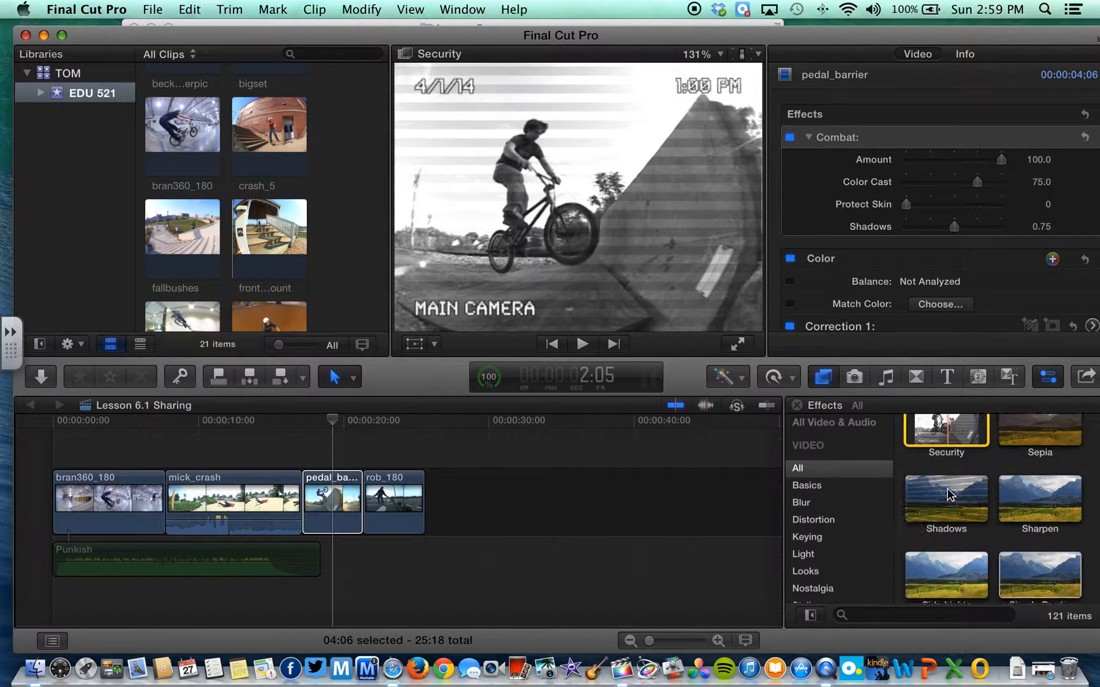
{"action": "scroll", "coordinate": [1041, 523], "scroll_direction": "down", "scroll_amount": 2}
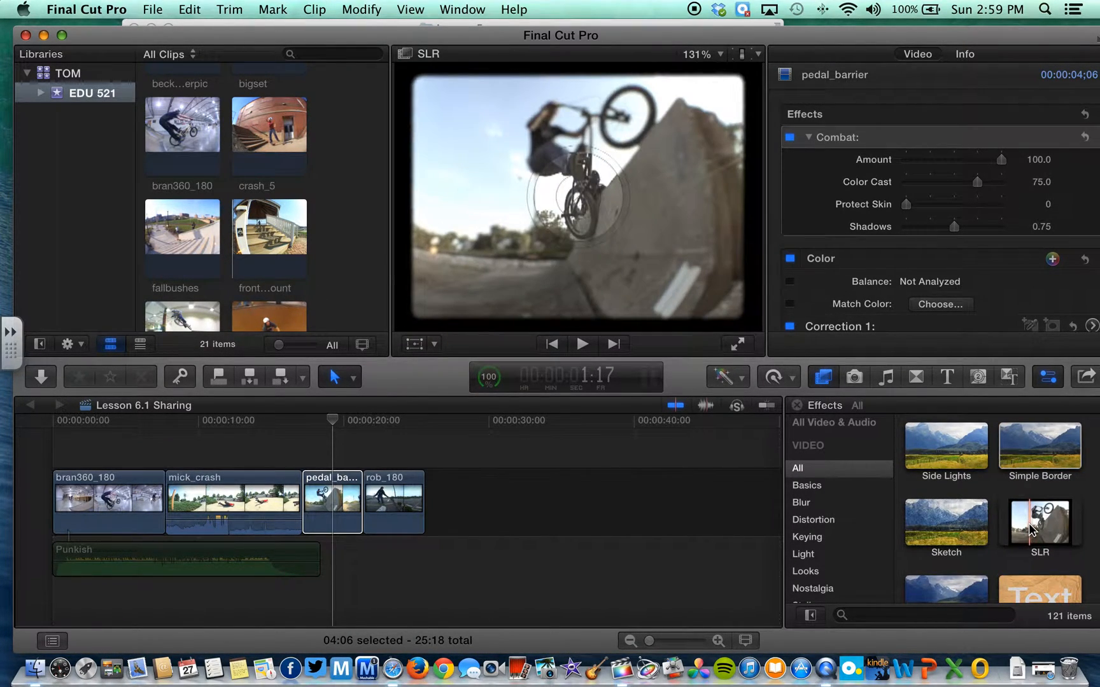
{"action": "scroll", "coordinate": [1031, 547], "scroll_direction": "down", "scroll_amount": 3}
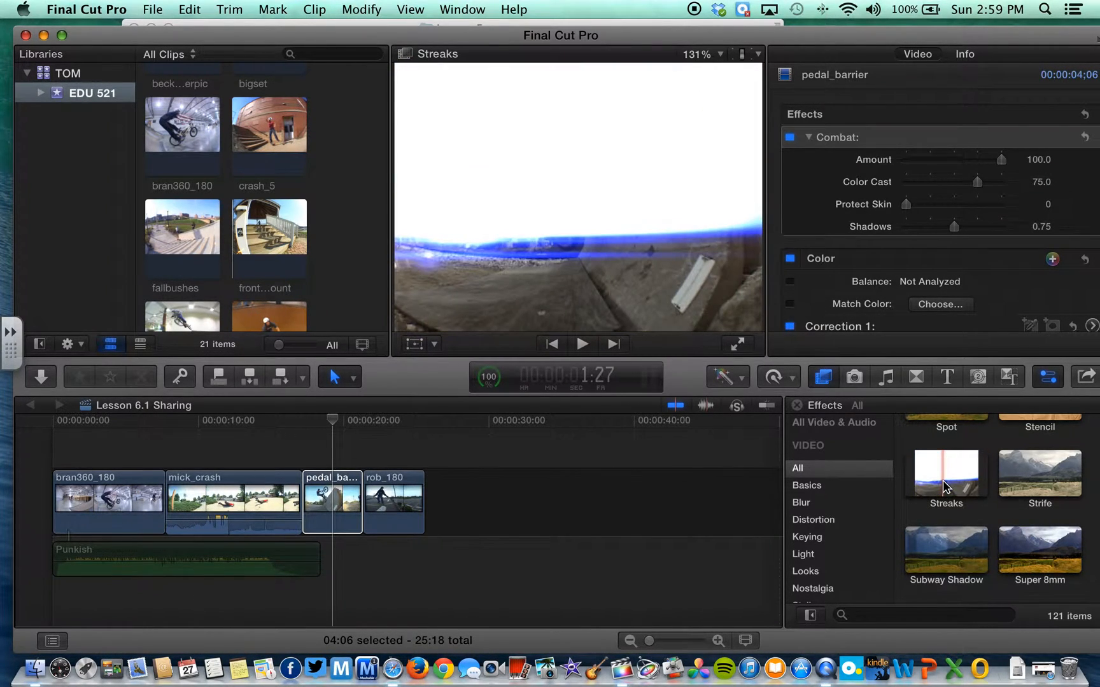
Browse the Basics, Distortion, Light and Nostalgia video effect categories and preview Newsprint on the pedal_barrier clip.
{"action": "left_click", "coordinate": [807, 487]}
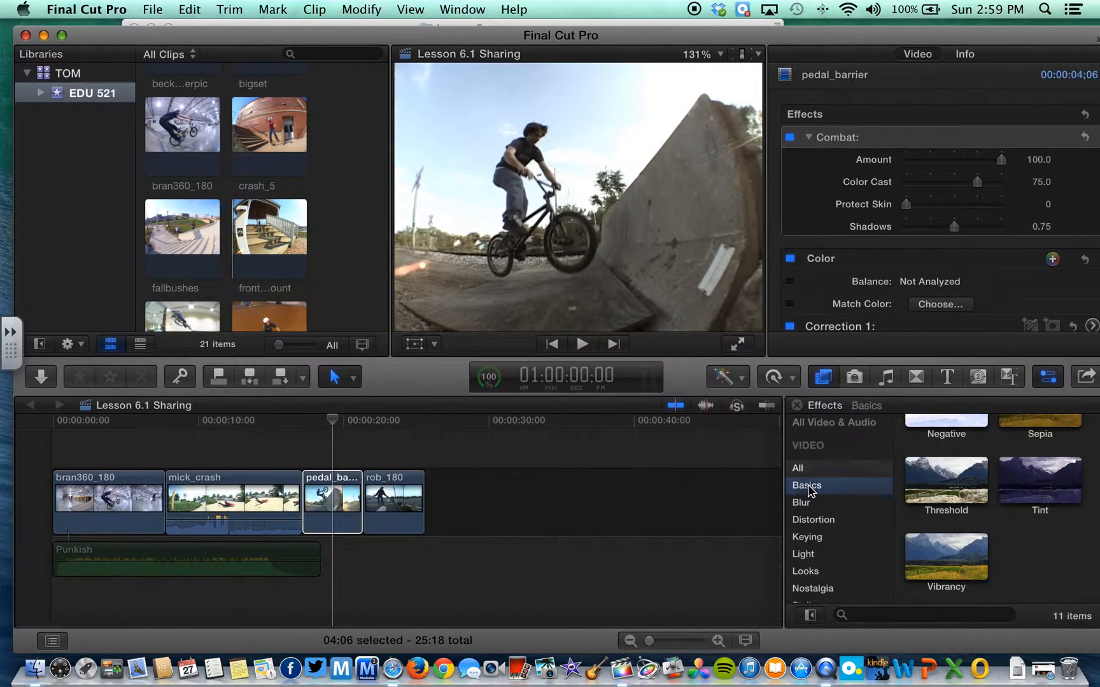
{"action": "left_click", "coordinate": [814, 520]}
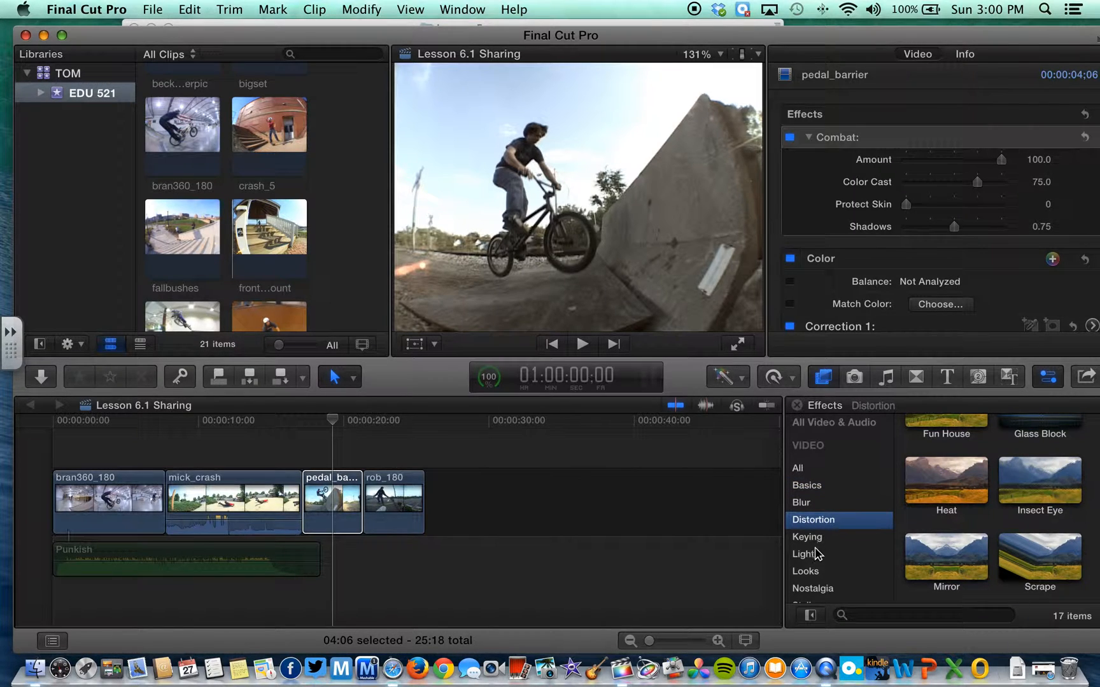
{"action": "left_click", "coordinate": [816, 557]}
{"action": "scroll", "coordinate": [830, 557], "scroll_direction": "down", "scroll_amount": 2}
{"action": "left_click", "coordinate": [832, 539]}
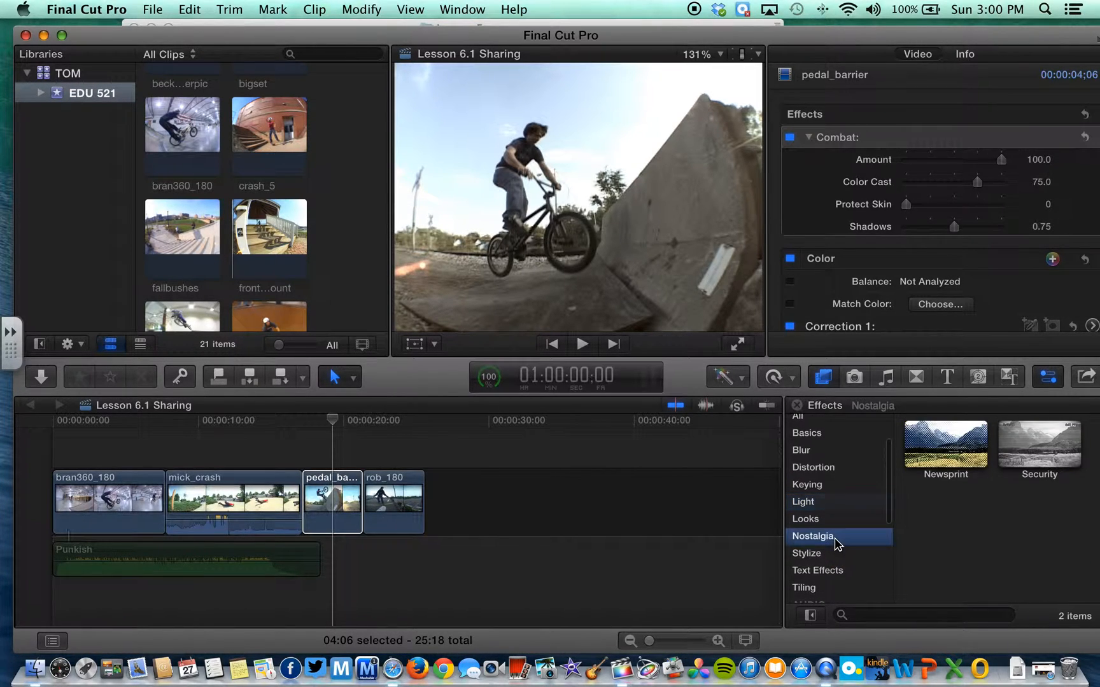
{"action": "scroll", "coordinate": [841, 549], "scroll_direction": "down", "scroll_amount": 2}
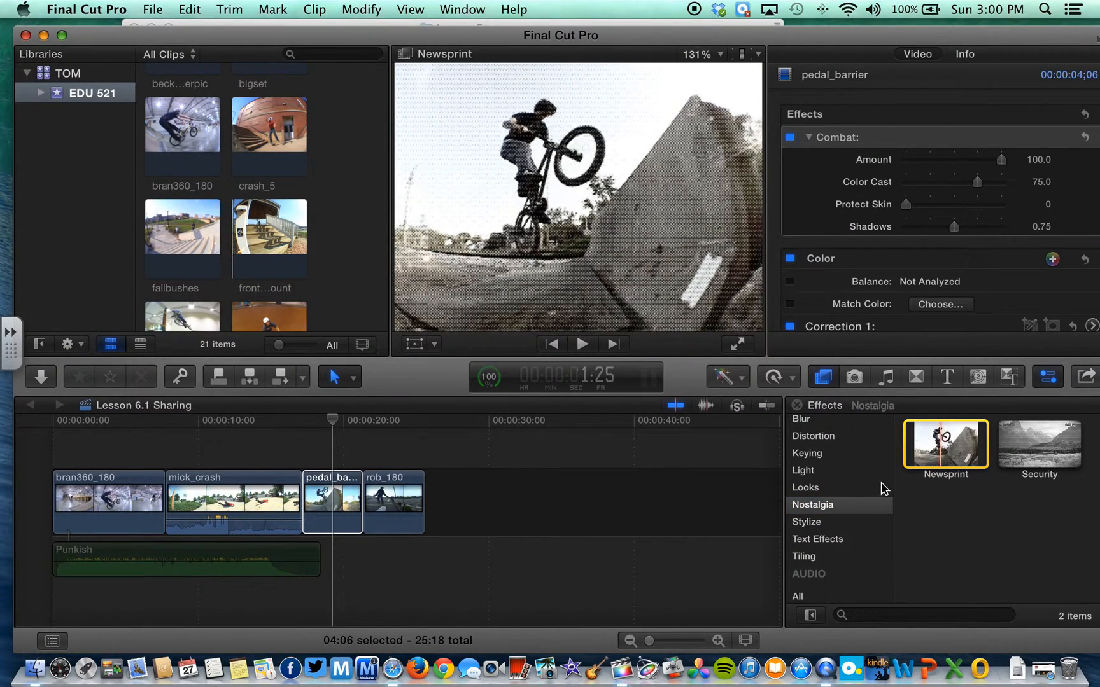
{"action": "scroll", "coordinate": [828, 544], "scroll_direction": "down", "scroll_amount": 6}
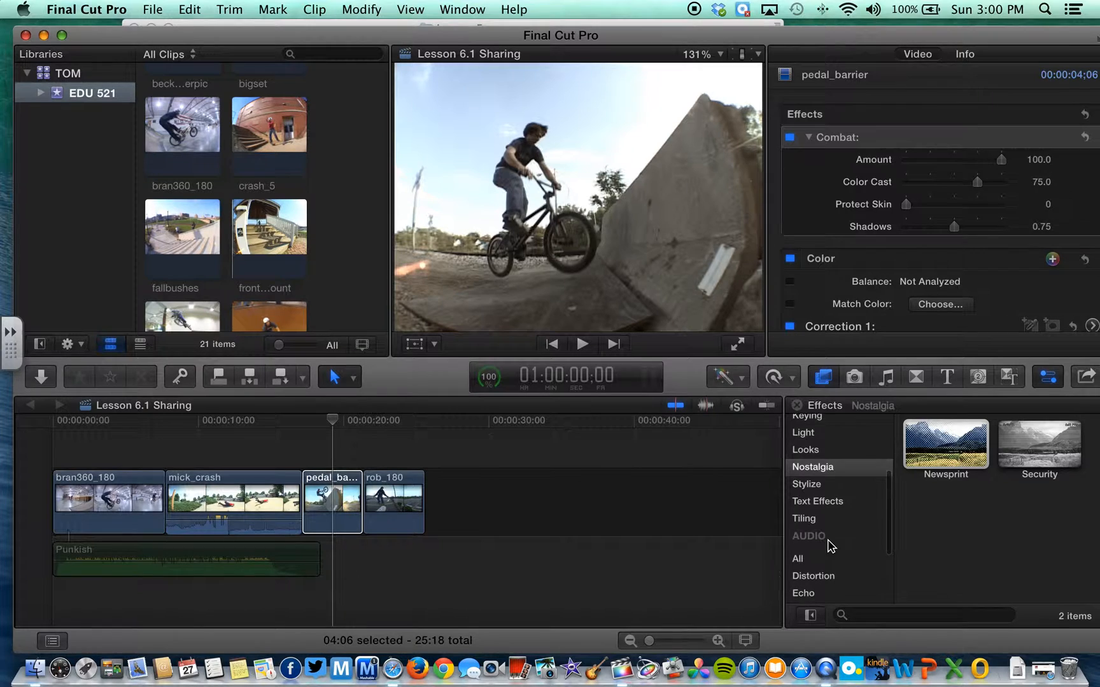
Select the Punkish audio clip in the timeline and show all audio effects.
{"action": "scroll", "coordinate": [828, 545], "scroll_direction": "down", "scroll_amount": 2}
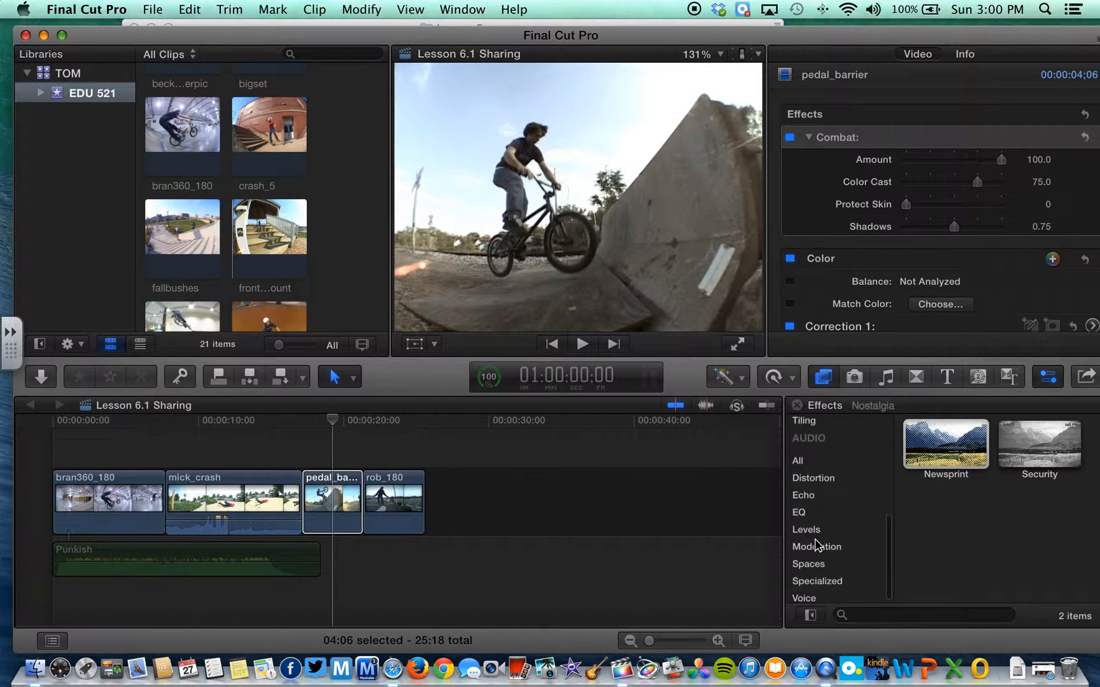
{"action": "left_click", "coordinate": [270, 560]}
{"action": "left_click_drag", "start_coordinate": [270, 557], "coordinate": [269, 555]}
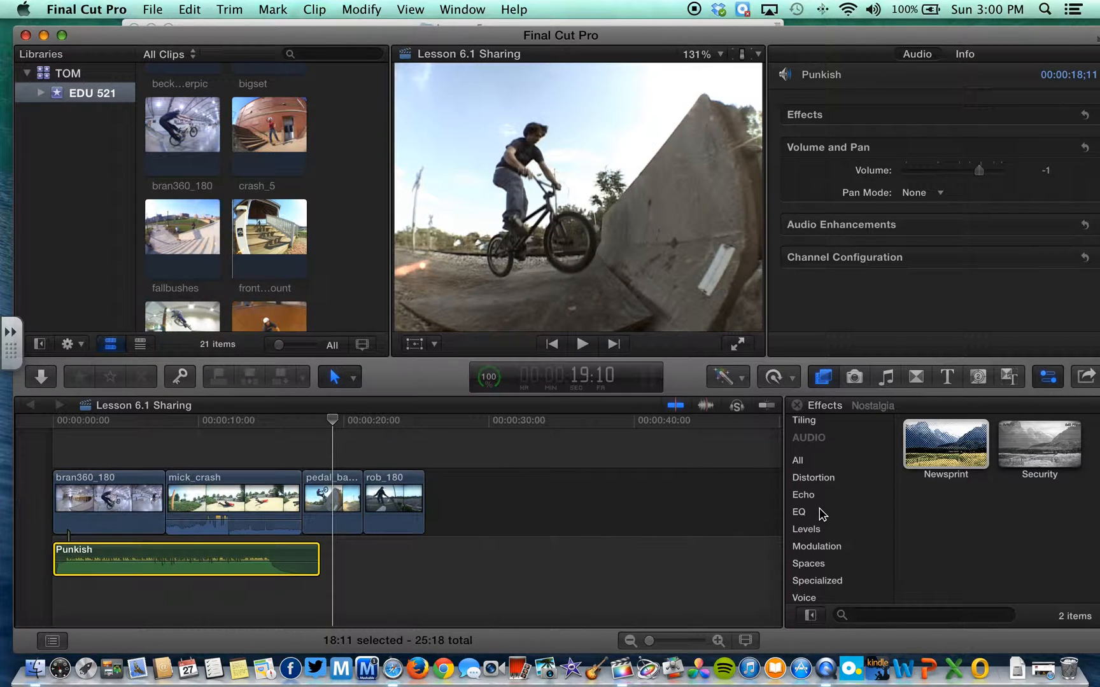
{"action": "scroll", "coordinate": [820, 513], "scroll_direction": "down", "scroll_amount": 1}
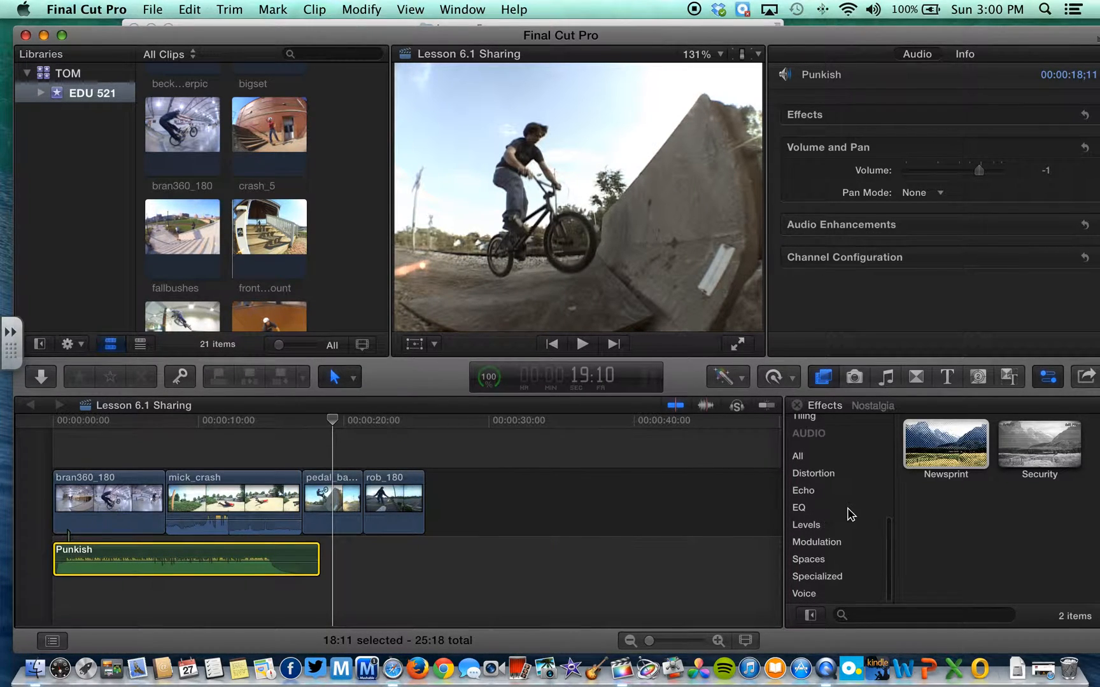
{"action": "left_click", "coordinate": [811, 464]}
Preview the Bass Enhancer effect on the Punkish clip and look through the other available audio effects.
{"action": "left_click", "coordinate": [1002, 484]}
{"action": "scroll", "coordinate": [1002, 484], "scroll_direction": "down", "scroll_amount": 2}
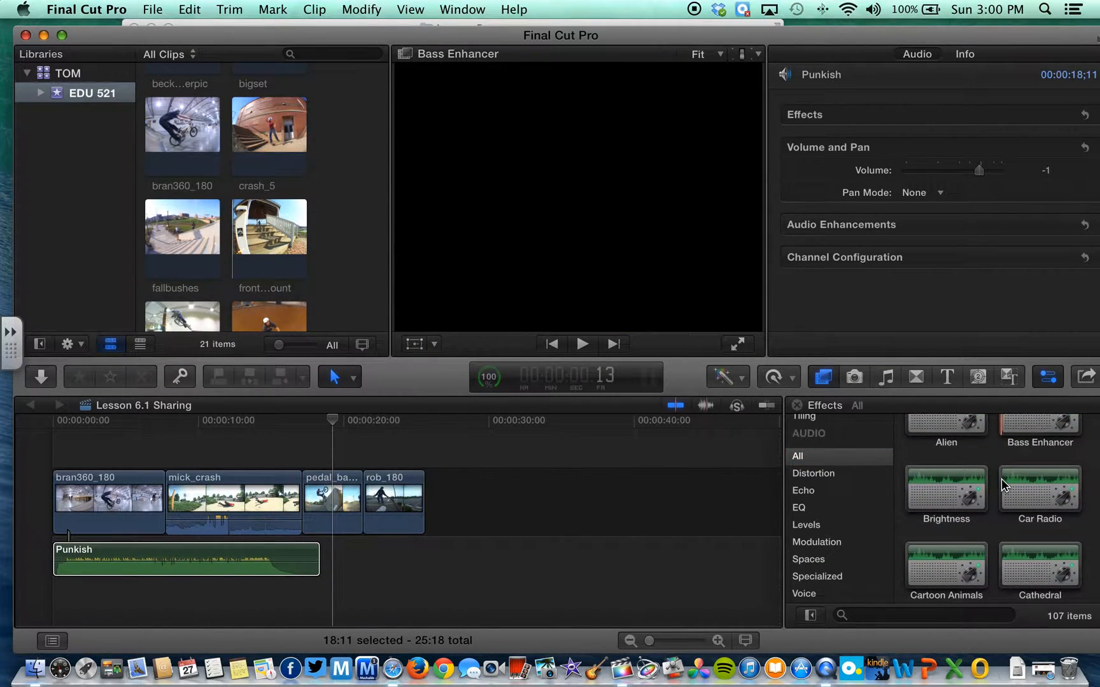
{"action": "scroll", "coordinate": [1001, 484], "scroll_direction": "down", "scroll_amount": 3}
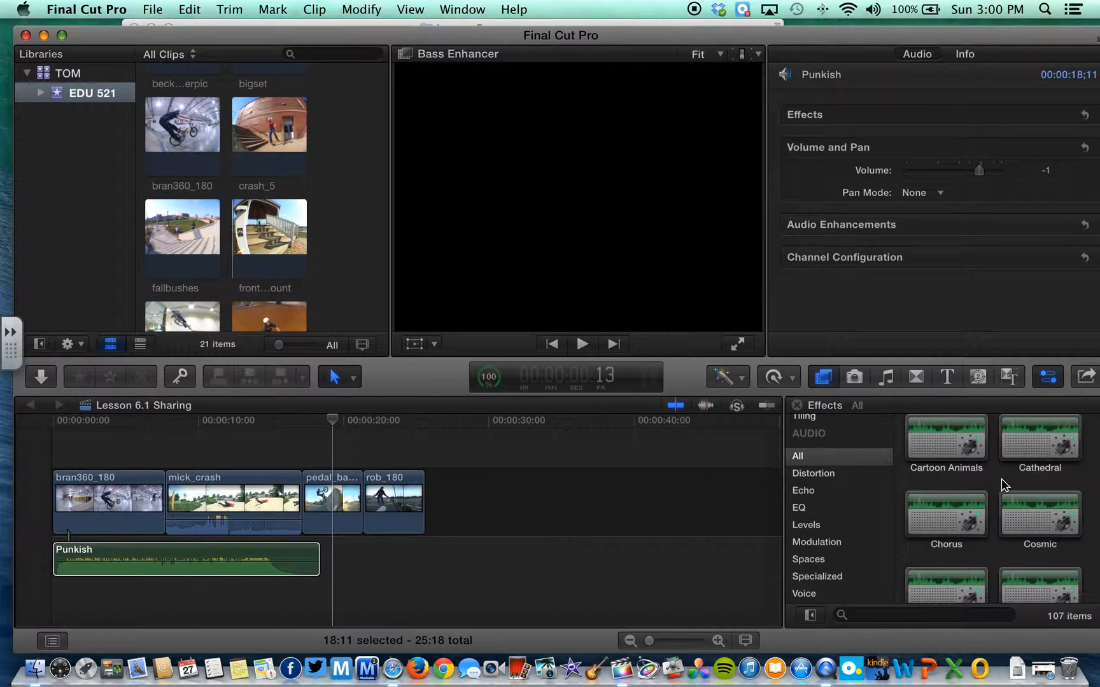
{"action": "scroll", "coordinate": [1002, 481], "scroll_direction": "down", "scroll_amount": 4}
{"action": "scroll", "coordinate": [1006, 482], "scroll_direction": "down", "scroll_amount": 6}
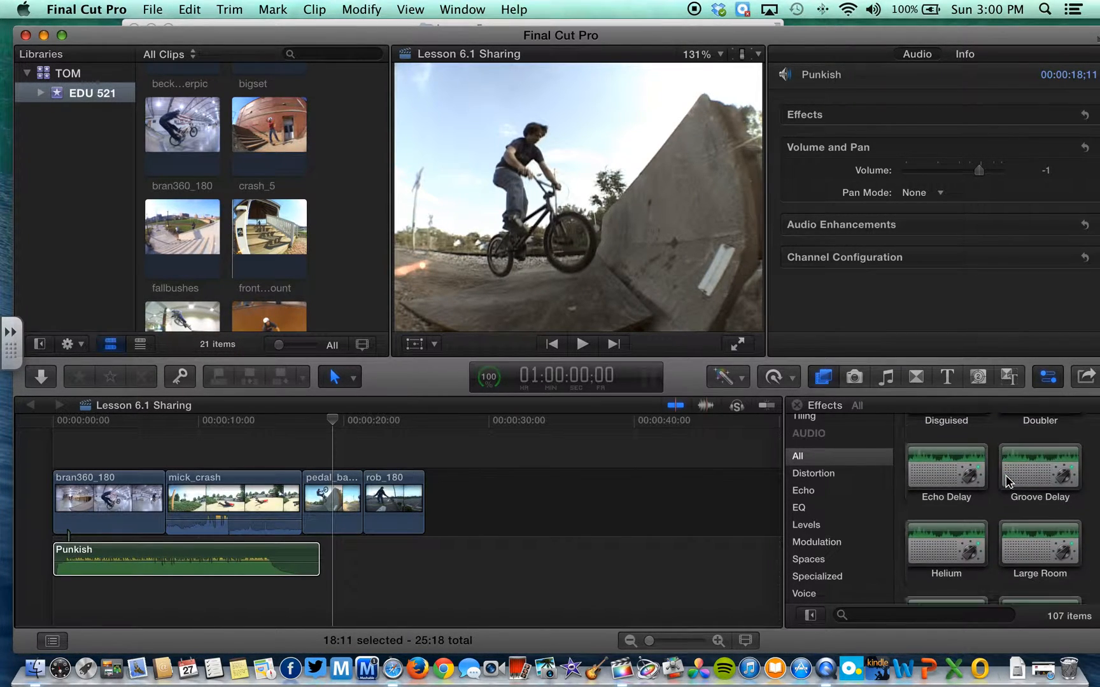
{"action": "scroll", "coordinate": [1006, 482], "scroll_direction": "down", "scroll_amount": 5}
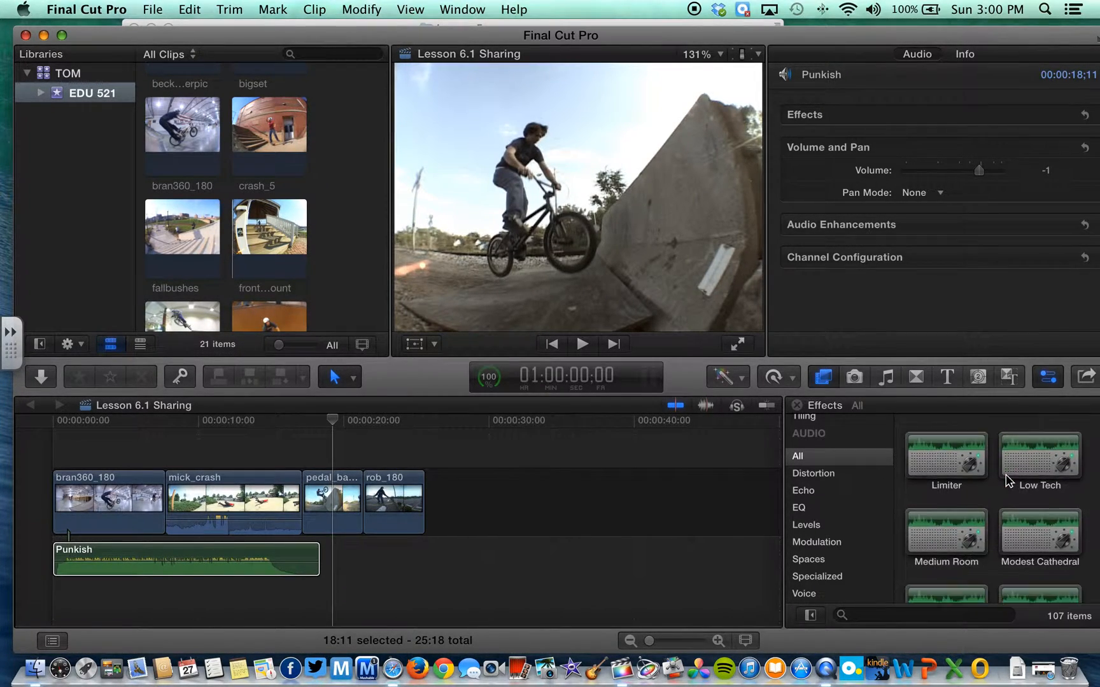
{"action": "scroll", "coordinate": [1007, 481], "scroll_direction": "down", "scroll_amount": 5}
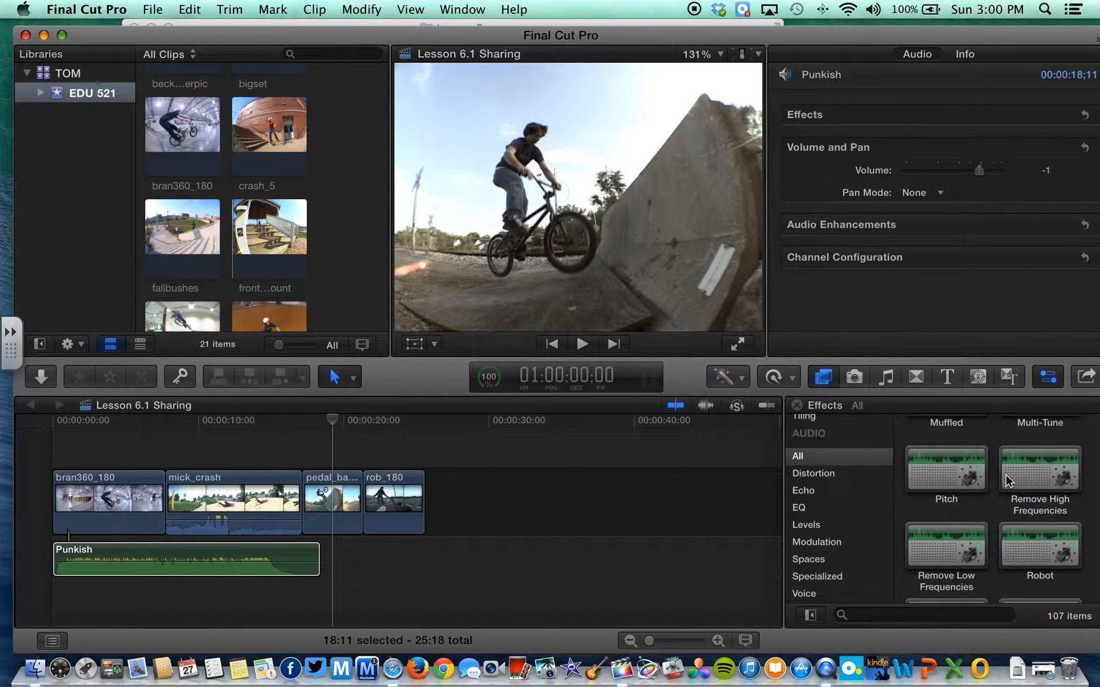
{"action": "scroll", "coordinate": [1007, 481], "scroll_direction": "down", "scroll_amount": 10}
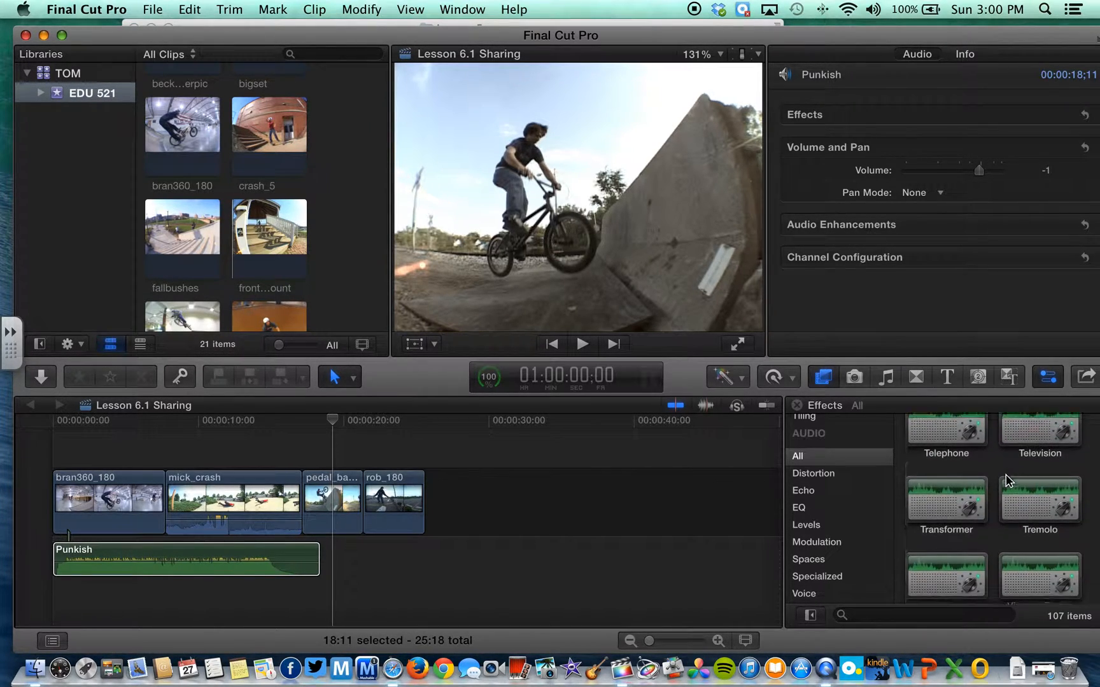
{"action": "scroll", "coordinate": [1007, 481], "scroll_direction": "down", "scroll_amount": 10}
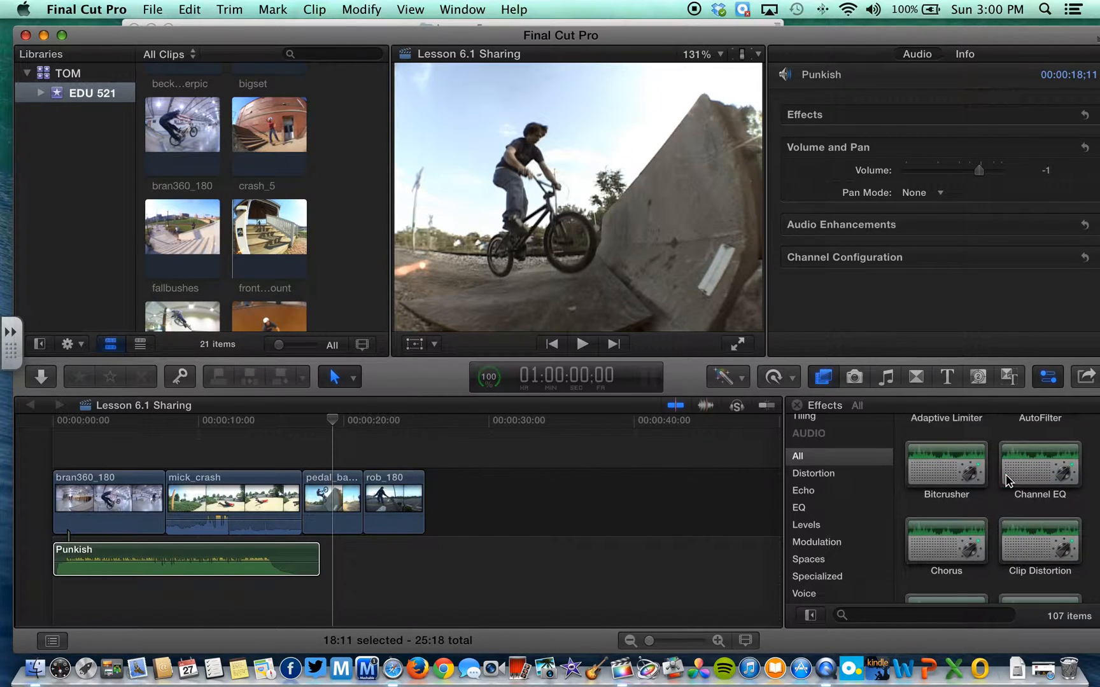
Find the Gain effect among the audio effects and apply it to the Punkish clip in the timeline.
{"action": "scroll", "coordinate": [1007, 481], "scroll_direction": "down", "scroll_amount": 10}
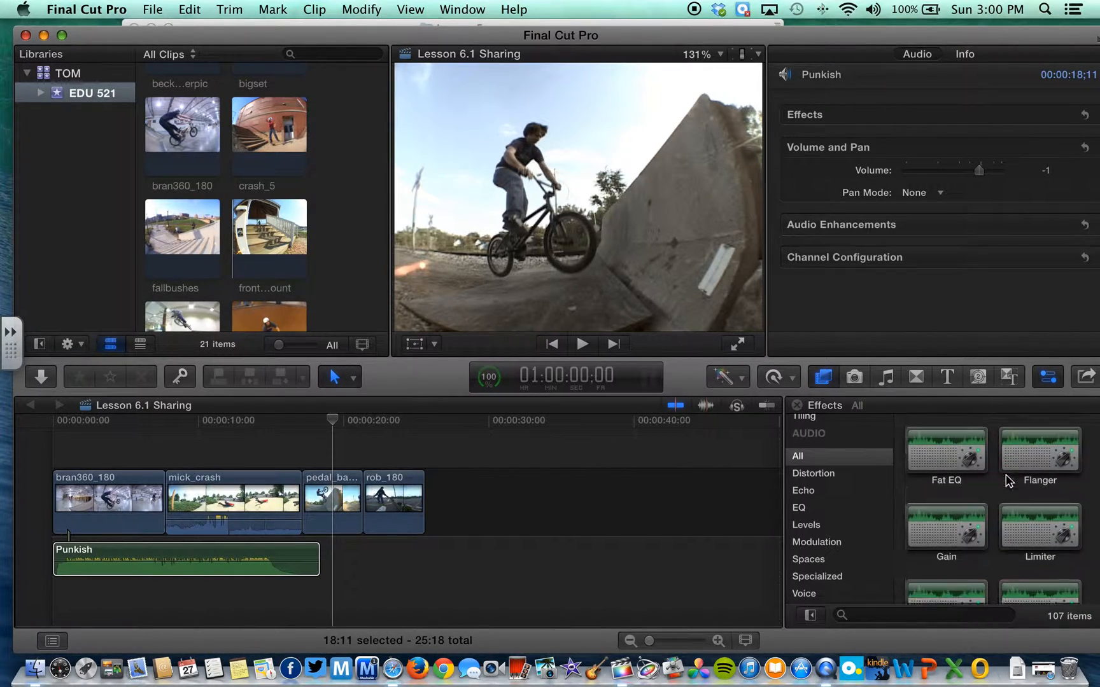
{"action": "left_click", "coordinate": [972, 503]}
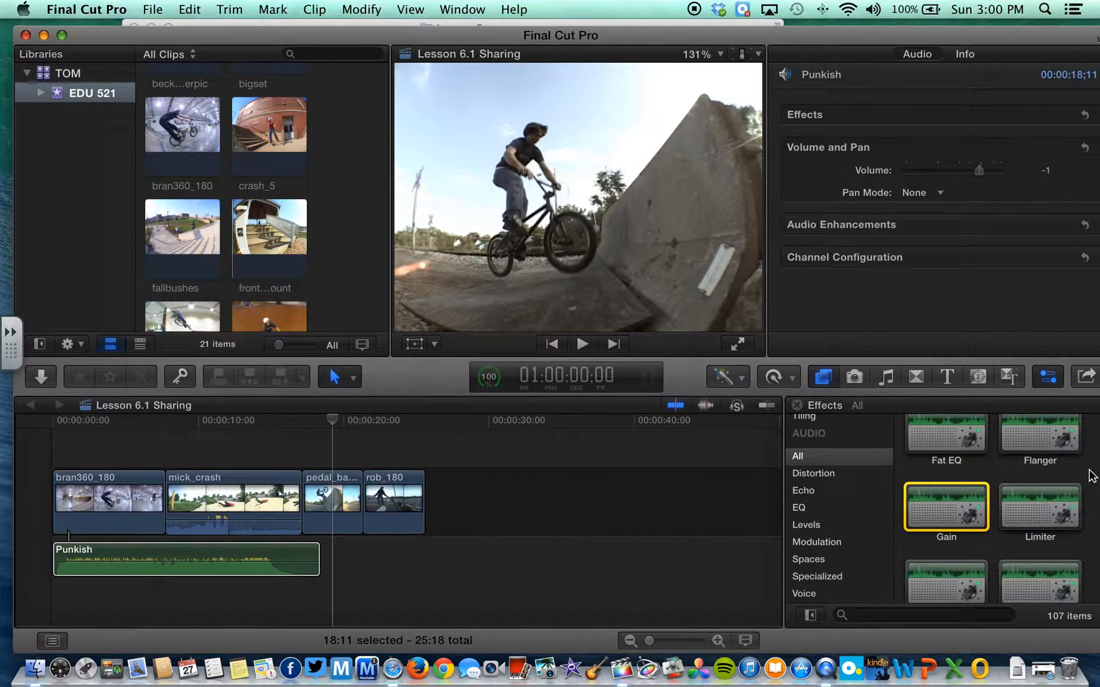
{"action": "scroll", "coordinate": [1091, 475], "scroll_direction": "down", "scroll_amount": 3}
{"action": "scroll", "coordinate": [1091, 474], "scroll_direction": "down", "scroll_amount": 3}
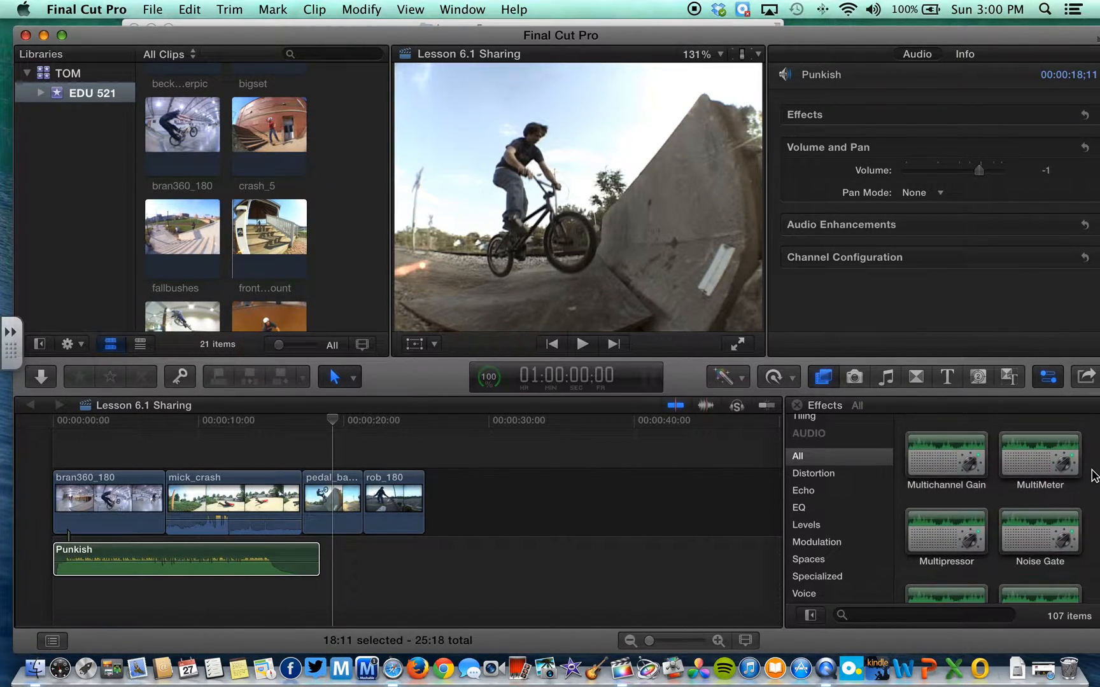
{"action": "scroll", "coordinate": [1091, 475], "scroll_direction": "down", "scroll_amount": 4}
{"action": "scroll", "coordinate": [1091, 475], "scroll_direction": "down", "scroll_amount": 8}
{"action": "scroll", "coordinate": [1091, 475], "scroll_direction": "up", "scroll_amount": 15}
{"action": "scroll", "coordinate": [1094, 475], "scroll_direction": "up", "scroll_amount": 2}
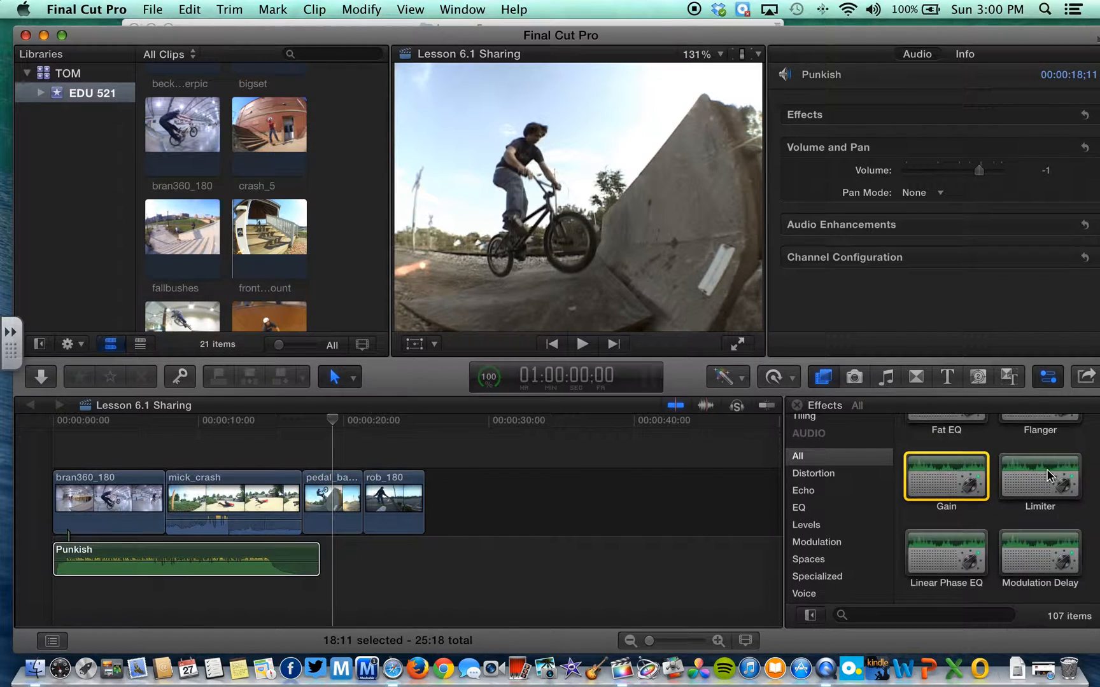
{"action": "left_click_drag", "start_coordinate": [944, 482], "coordinate": [247, 551]}
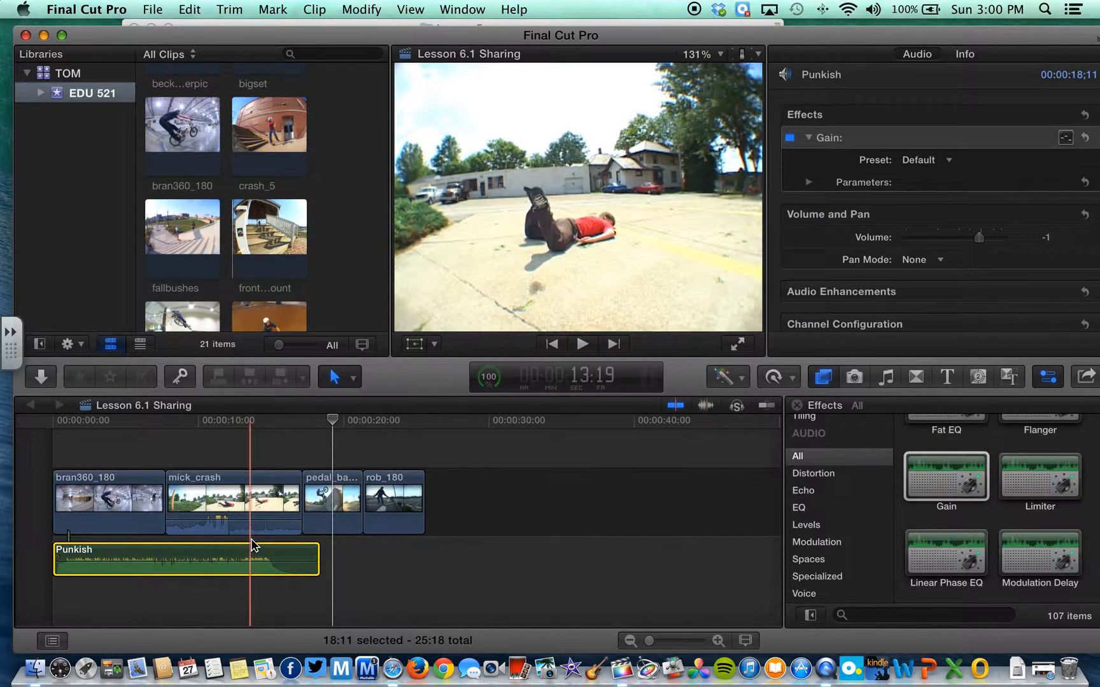
{"action": "scroll", "coordinate": [945, 253], "scroll_direction": "down", "scroll_amount": 1}
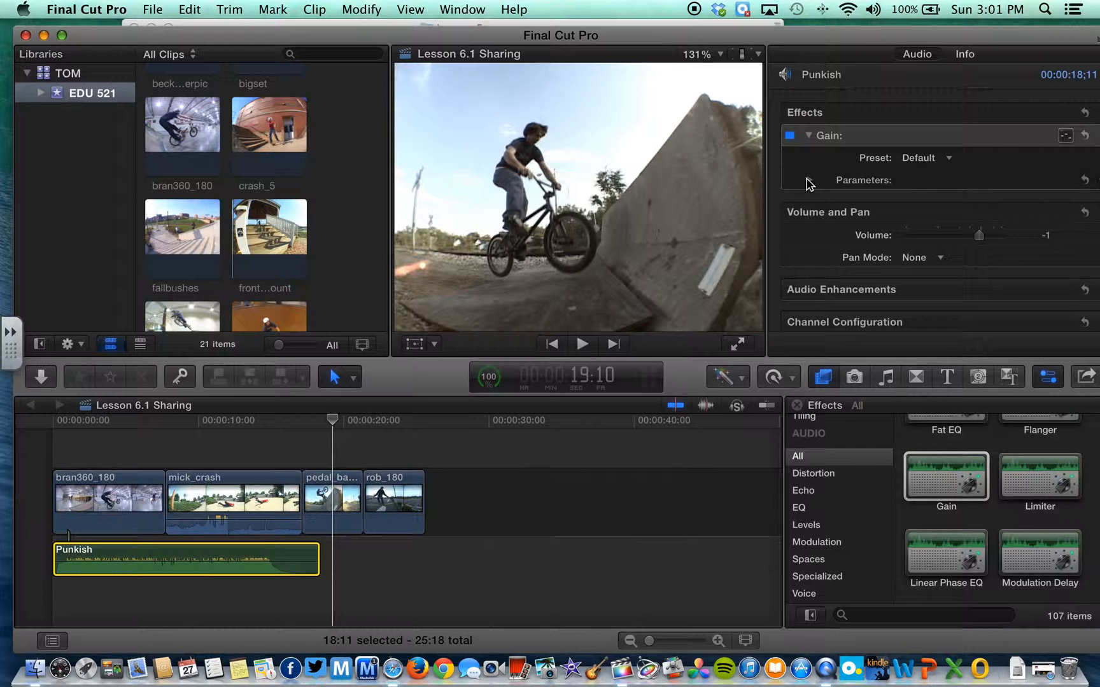
{"action": "left_click_drag", "start_coordinate": [968, 477], "coordinate": [265, 553]}
Expand the Gain effect's parameters and set the Punkish clip's gain to 5.0 dB.
{"action": "left_click", "coordinate": [809, 181]}
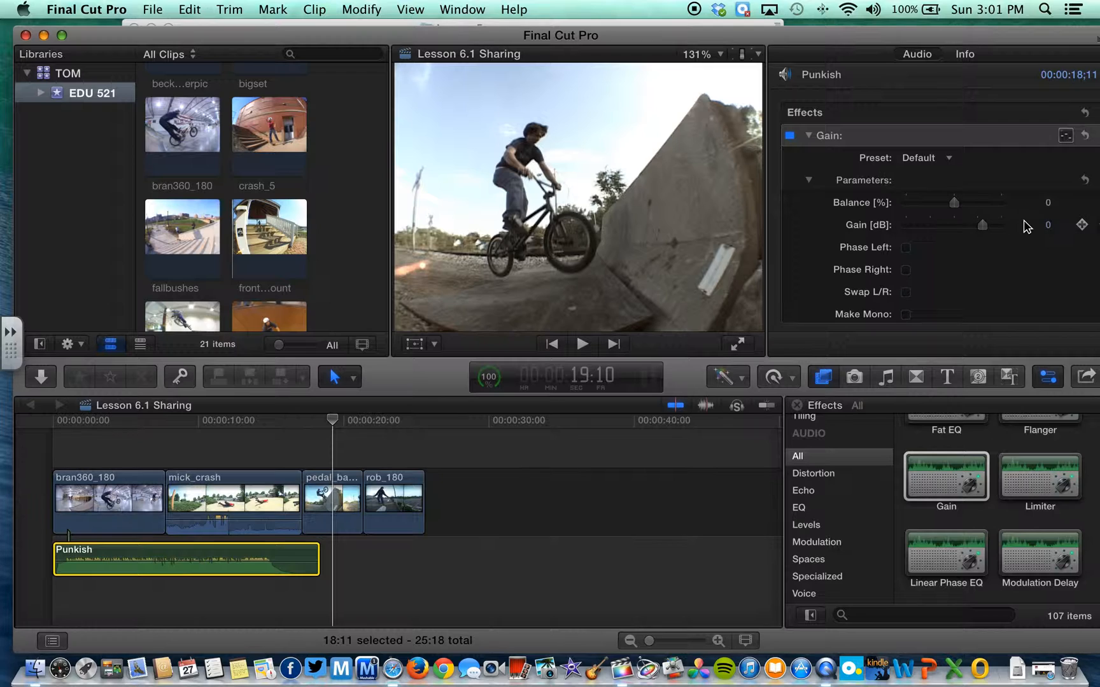
{"action": "left_click", "coordinate": [983, 224]}
{"action": "left_click_drag", "start_coordinate": [983, 224], "coordinate": [989, 226]}
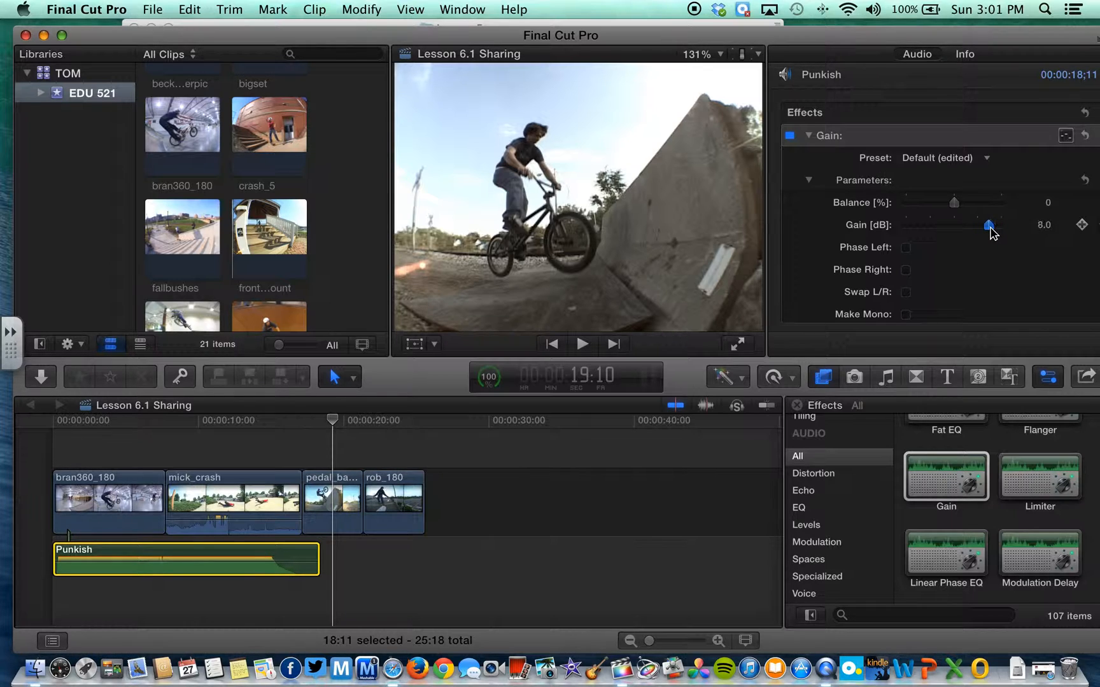
{"action": "left_click_drag", "start_coordinate": [990, 232], "coordinate": [988, 233]}
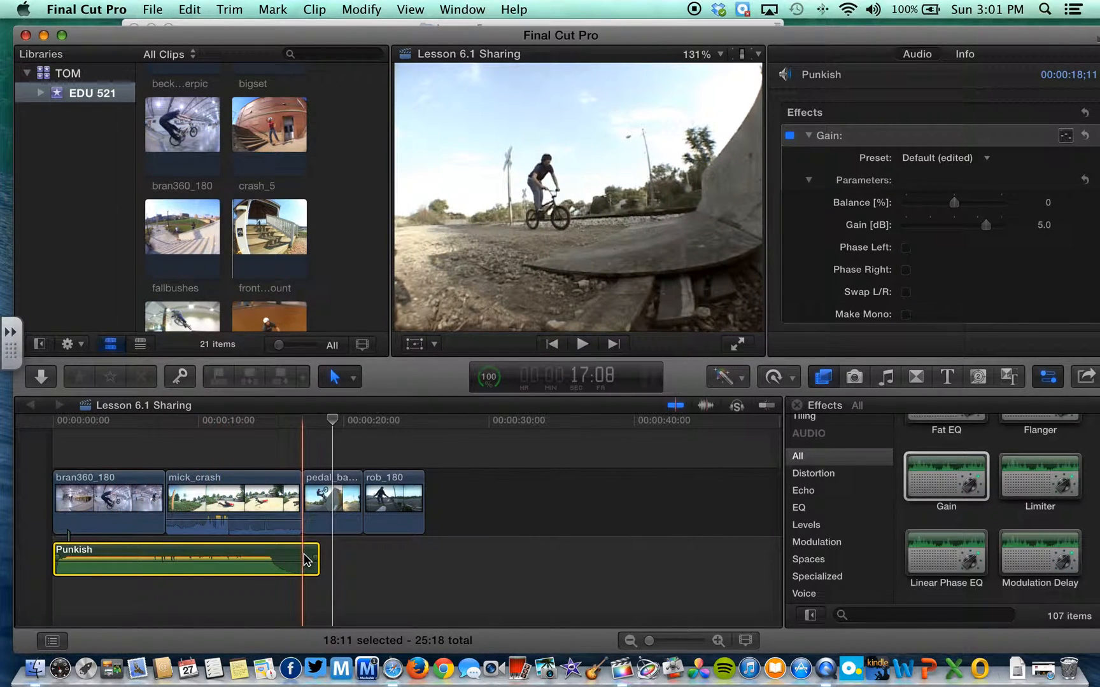
Look through the remaining audio effects and browse the Echo, Spaces, Specialized, Voice and EQ categories.
{"action": "left_click", "coordinate": [821, 549]}
{"action": "scroll", "coordinate": [985, 513], "scroll_direction": "down", "scroll_amount": 8}
{"action": "scroll", "coordinate": [985, 513], "scroll_direction": "down", "scroll_amount": 10}
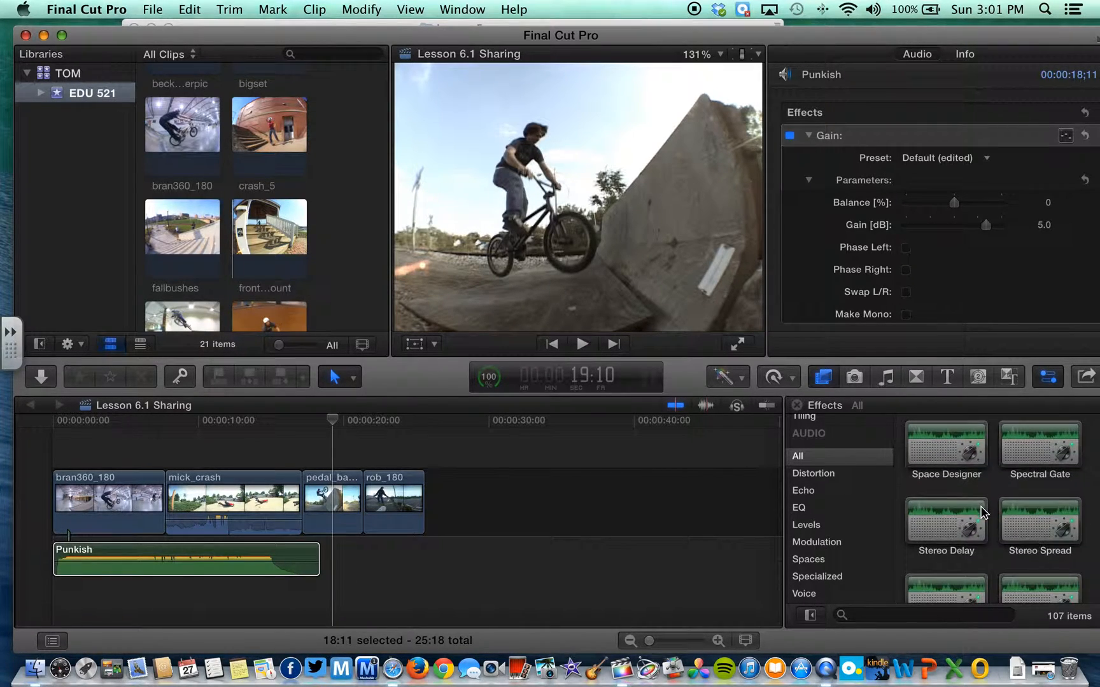
{"action": "left_click", "coordinate": [817, 496]}
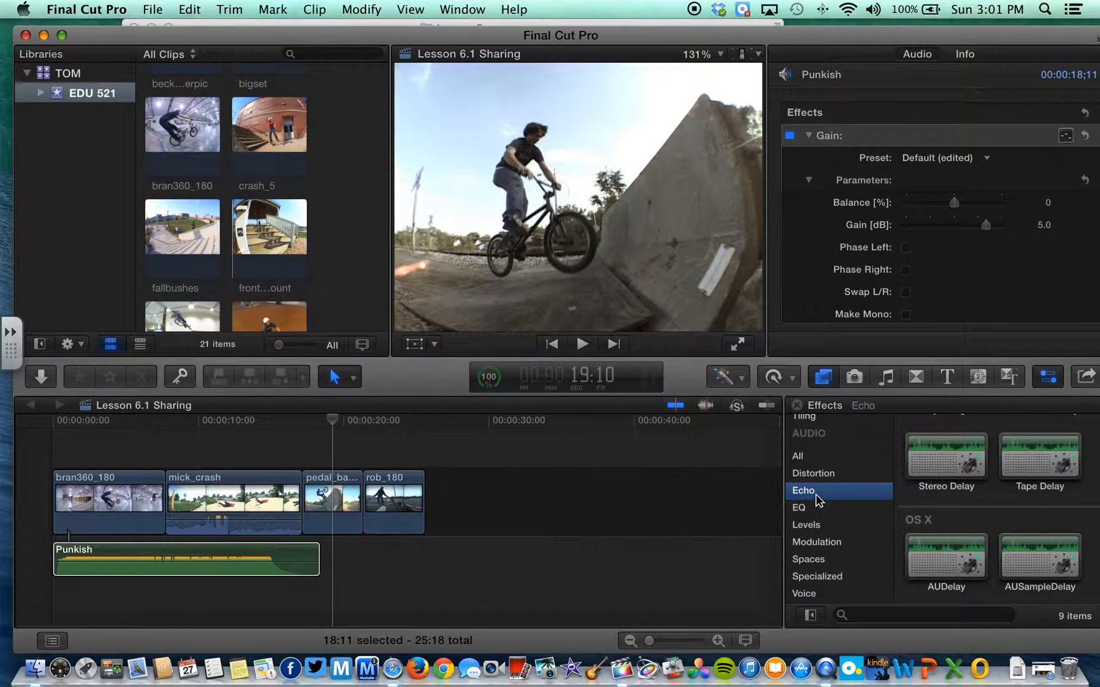
{"action": "left_click", "coordinate": [822, 560]}
{"action": "left_click", "coordinate": [822, 581]}
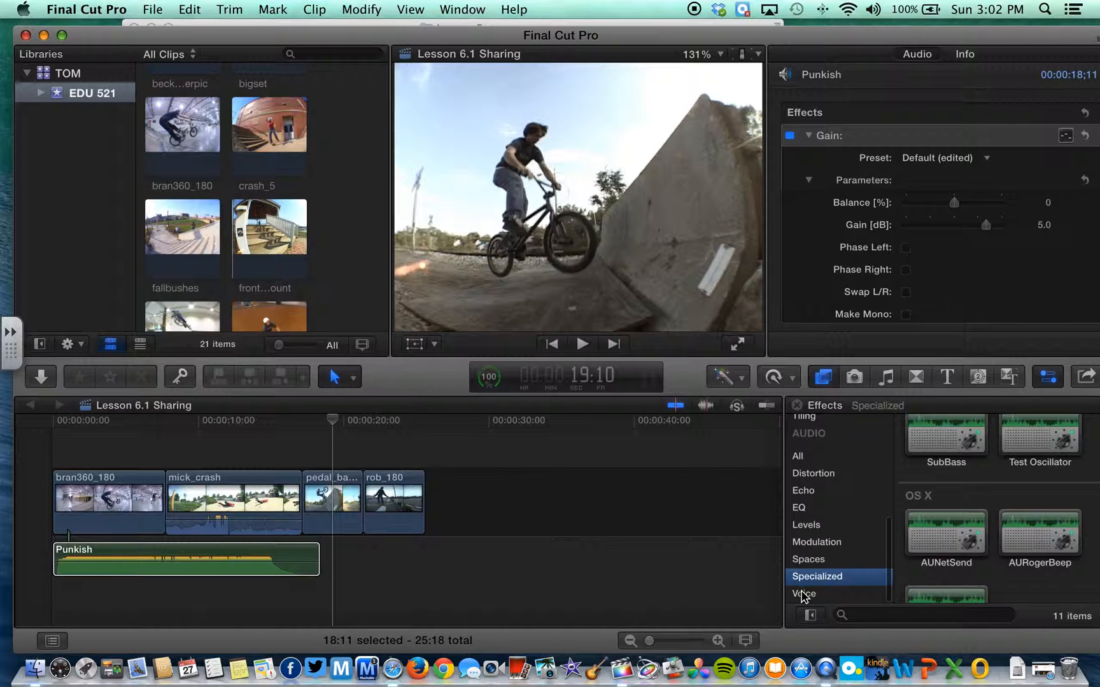
{"action": "left_click", "coordinate": [803, 594]}
{"action": "scroll", "coordinate": [1003, 532], "scroll_direction": "down", "scroll_amount": 5}
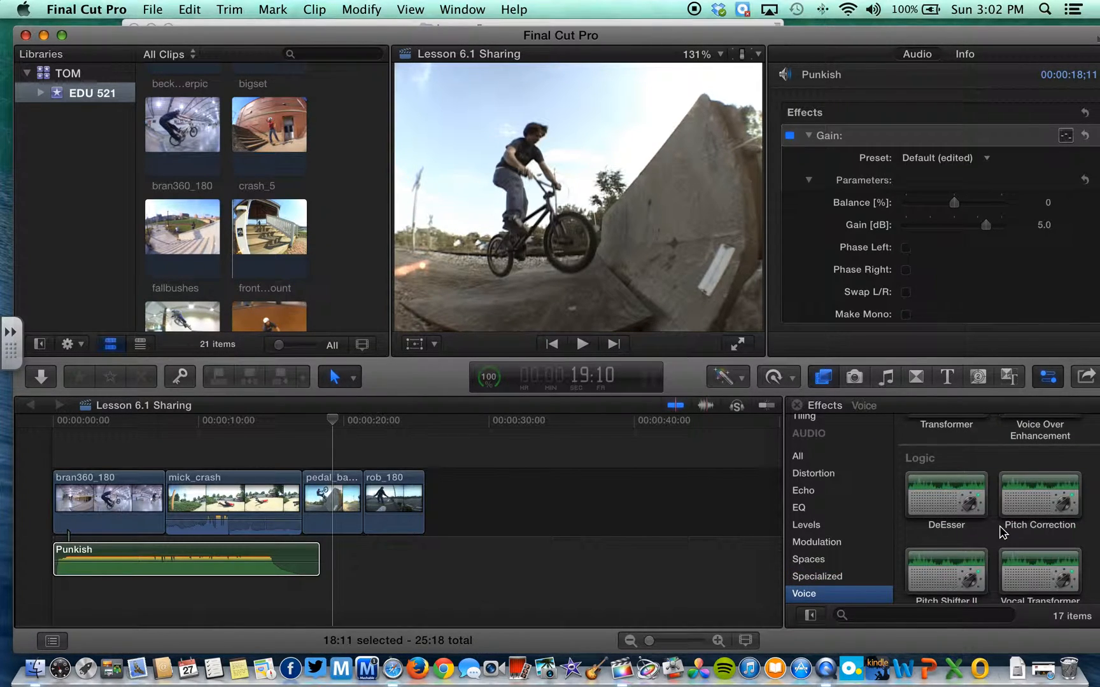
{"action": "scroll", "coordinate": [1002, 531], "scroll_direction": "up", "scroll_amount": 8}
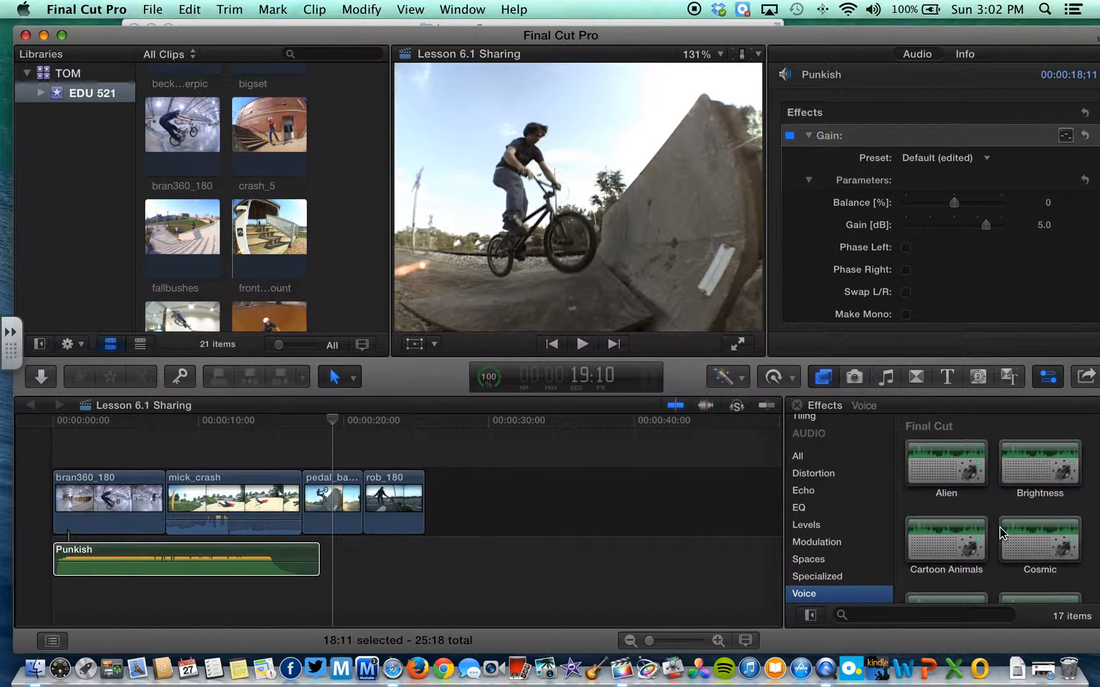
{"action": "left_click", "coordinate": [804, 509]}
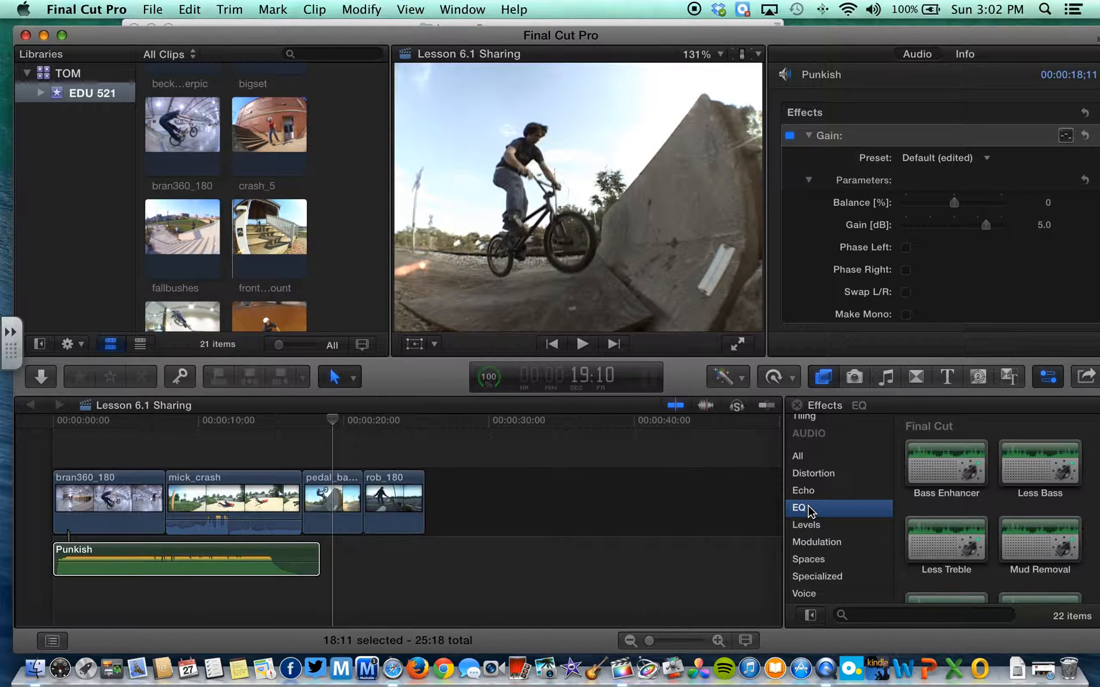